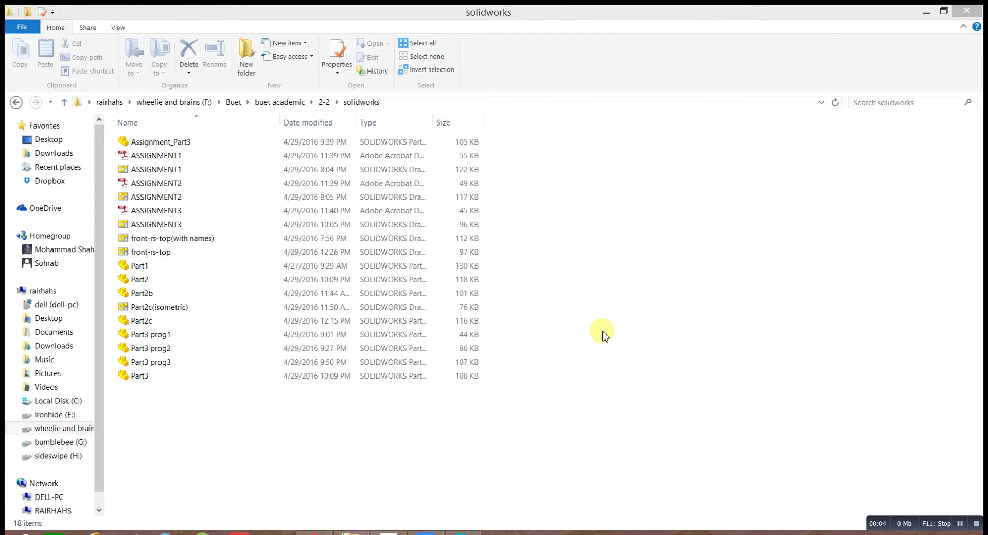
Refresh the solidworks folder, open Part3 in SOLIDWORKS, and return to the 2-2 folder.
right_click(555, 235)
left_click(612, 276)
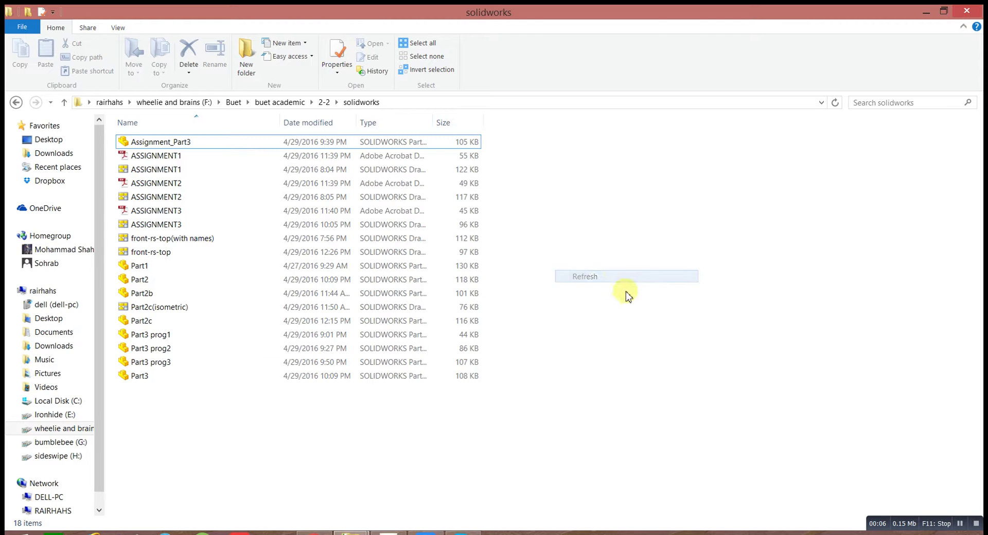
double_click(178, 376)
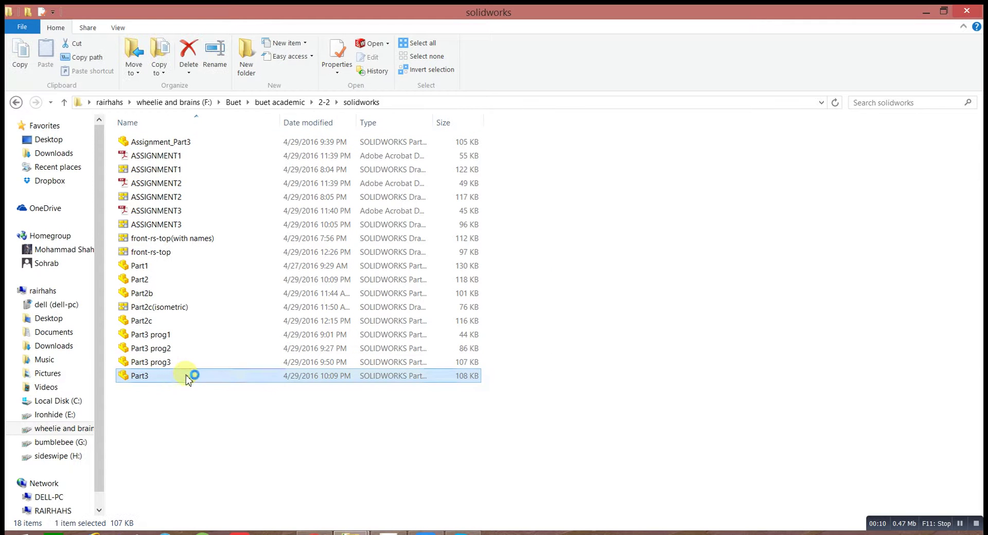
left_click(180, 361)
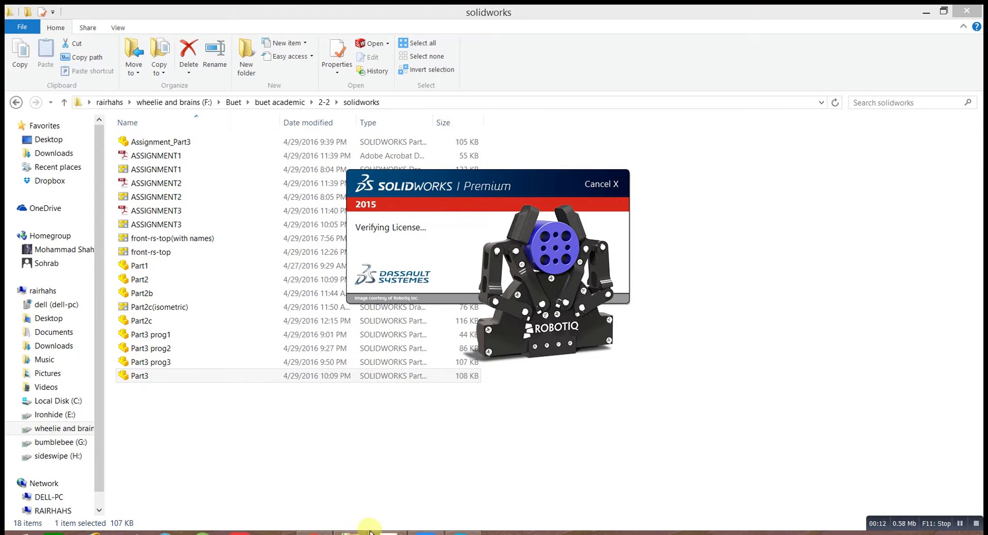
left_click(18, 106)
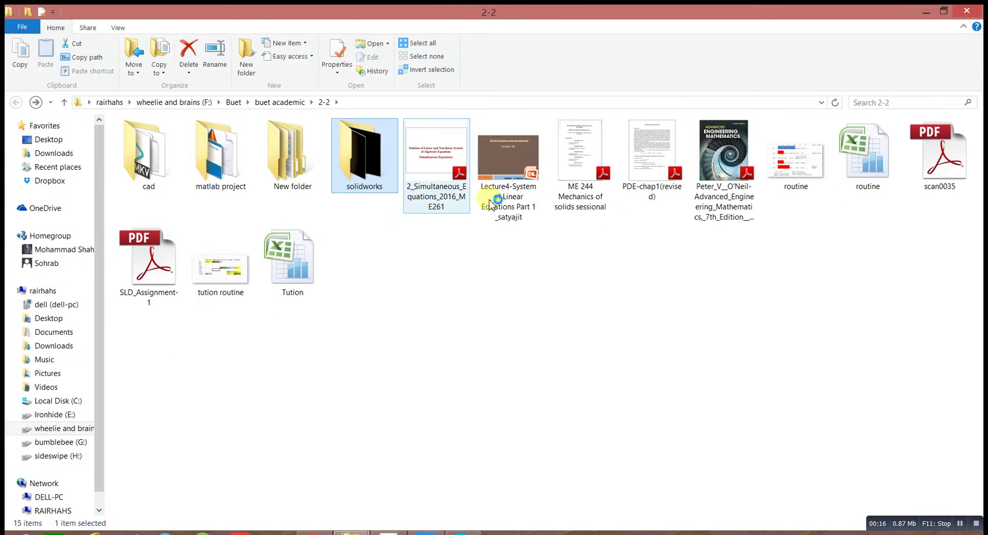
left_click(149, 263)
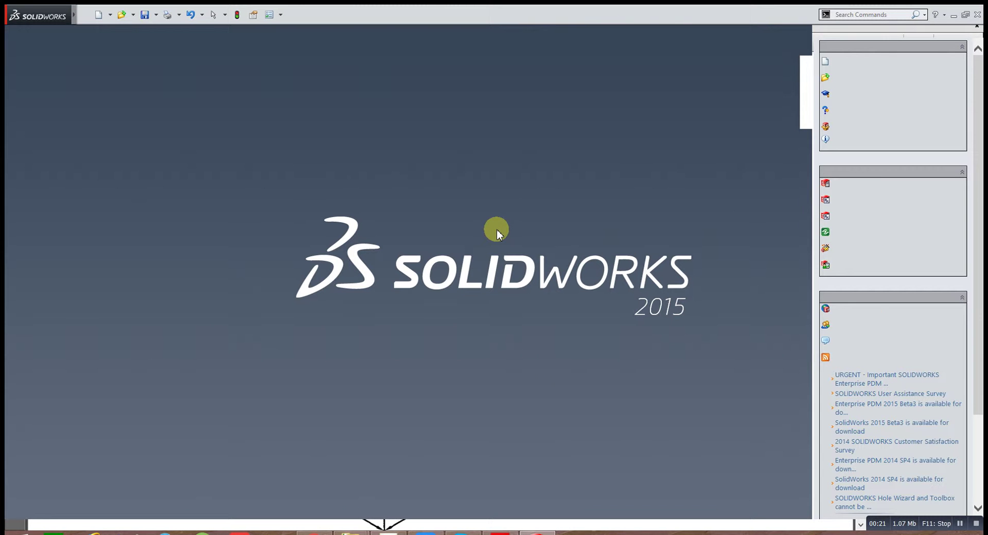
Scroll SLD_Assignment-1.pdf to page 2 and highlight the required top, front and RS views.
left_click(499, 532)
scroll(435, 302, "down", 3)
scroll(437, 299, "down", 5)
scroll(438, 301, "down", 5)
scroll(439, 304, "down", 3)
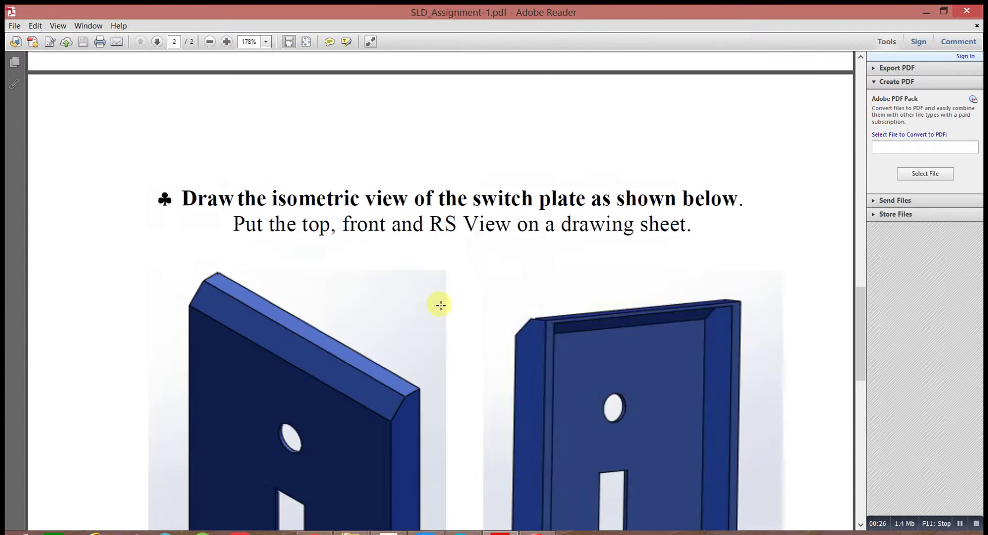
scroll(443, 290, "down", 4)
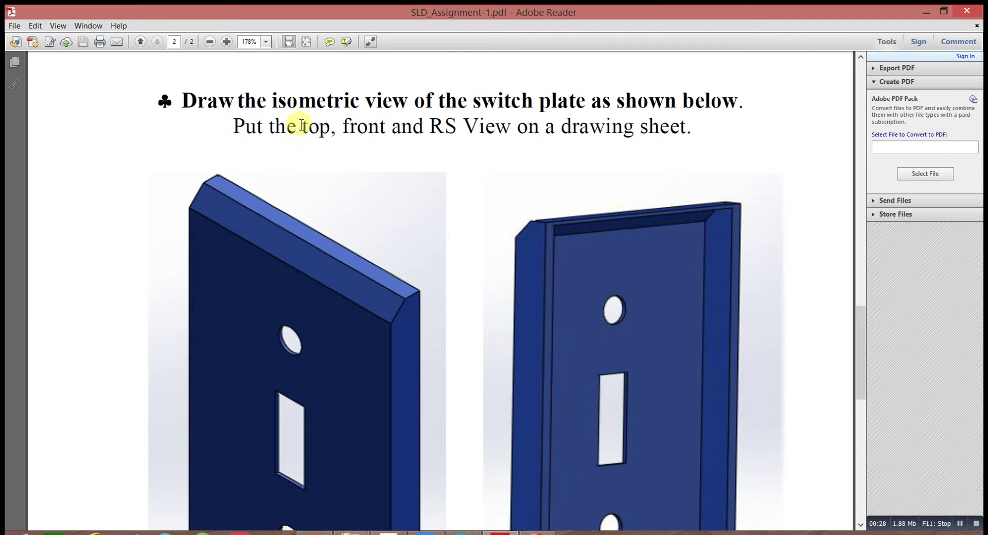
left_click_drag(302, 127, 462, 131)
left_click(554, 128)
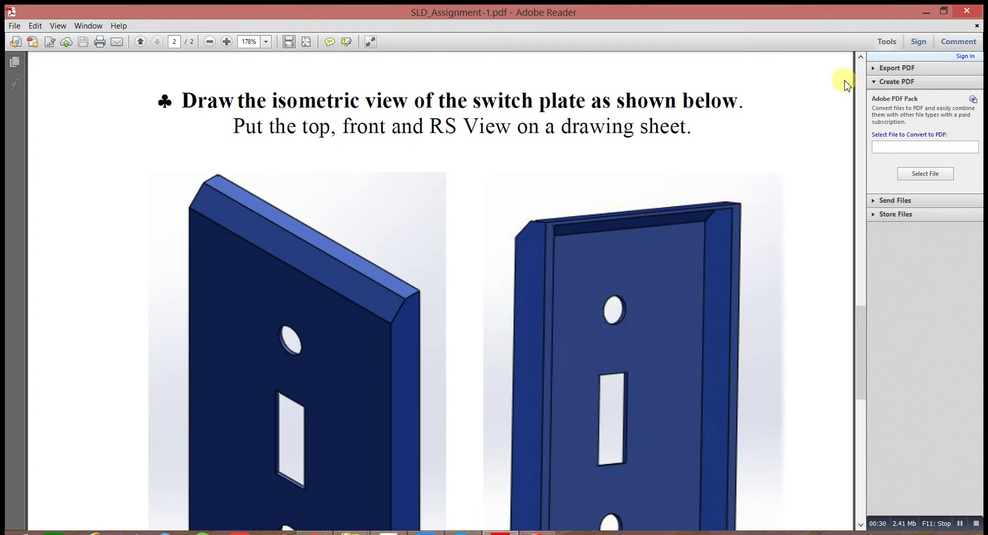
left_click(966, 11)
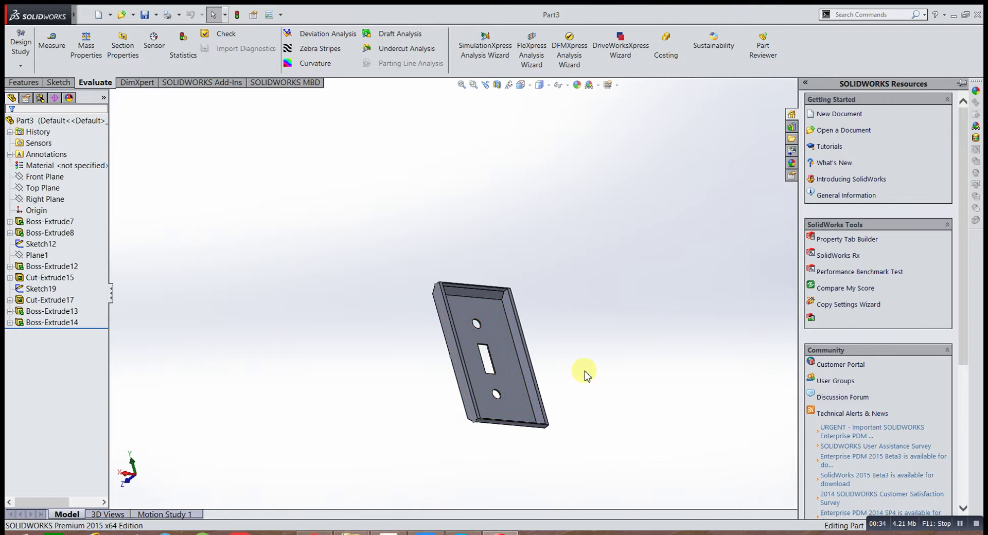
Orbit the plate, select its 70 × 105 face and view it Normal To.
mouse_move(567, 369)
middle_mouse_down()
mouse_move(650, 326)
mouse_move(637, 308)
middle_mouse_up()
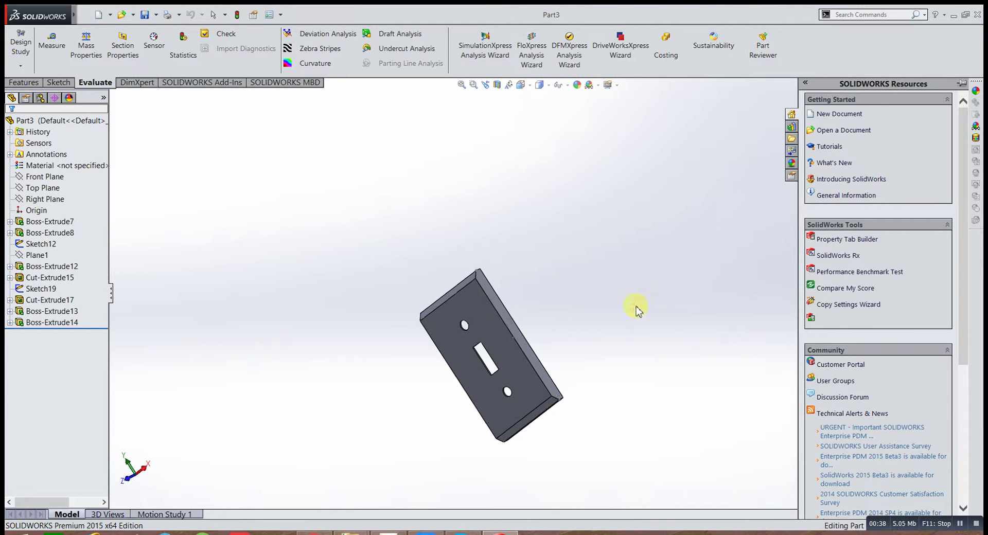
left_click(487, 328)
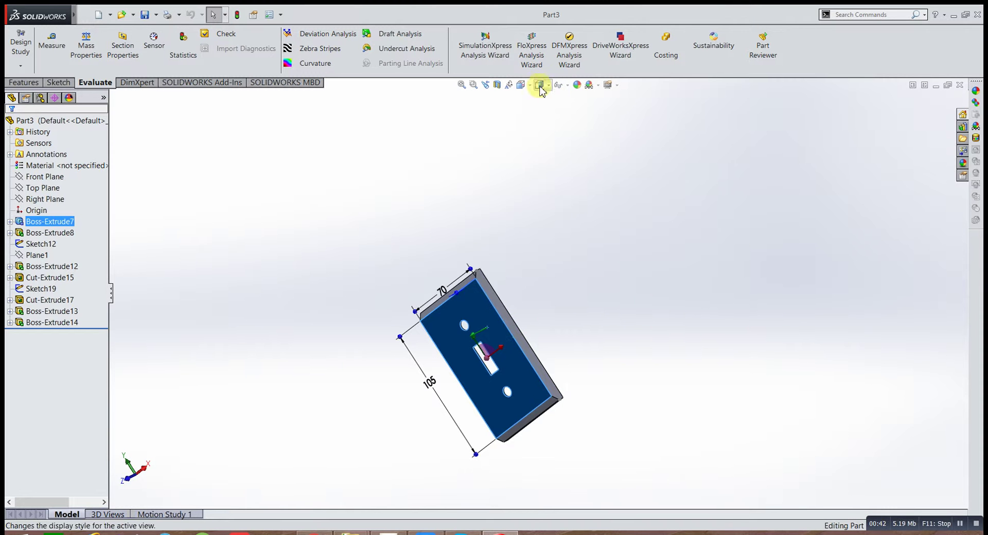
left_click(521, 84)
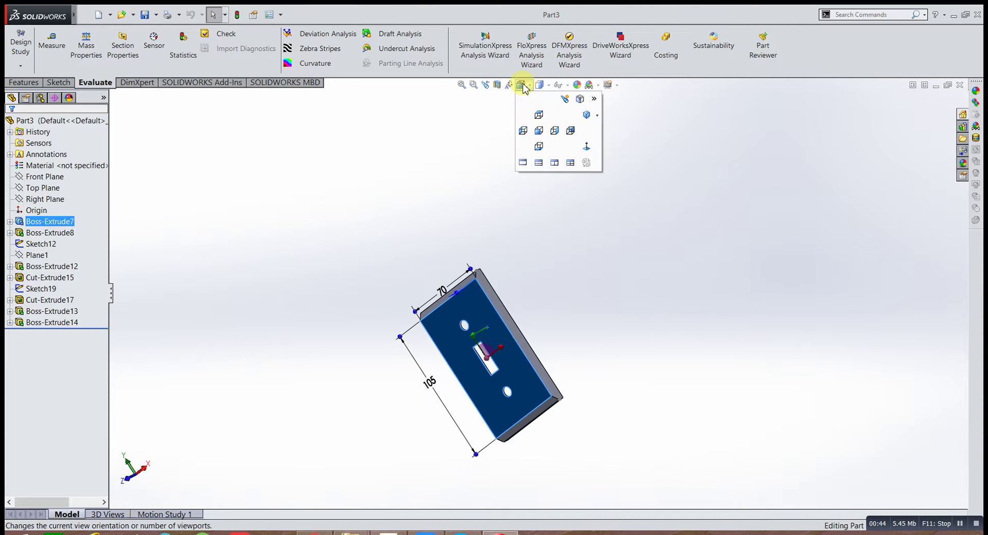
left_click(586, 147)
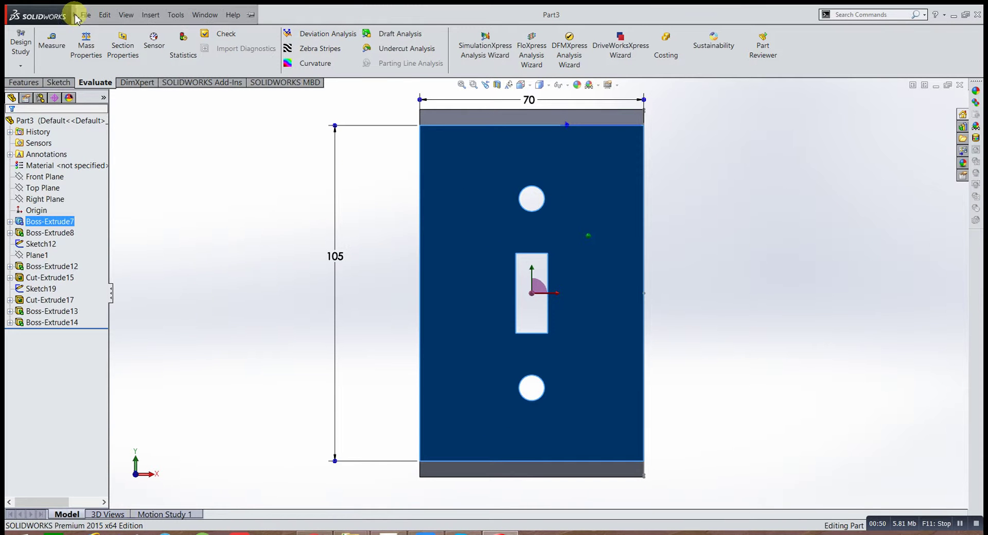
left_click(83, 15)
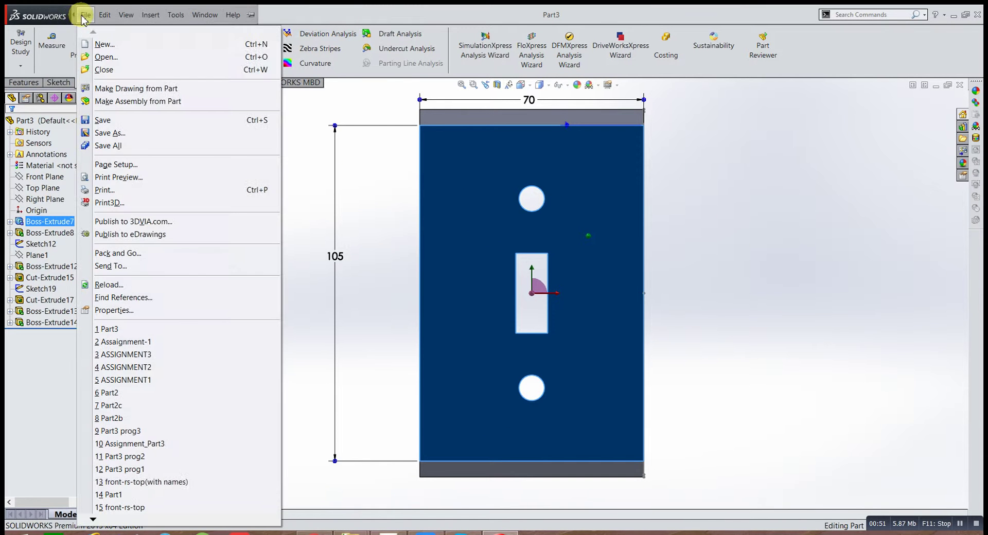
Make a drawing from Part3 on an A4 (ANSI) Landscape sheet.
left_click(109, 89)
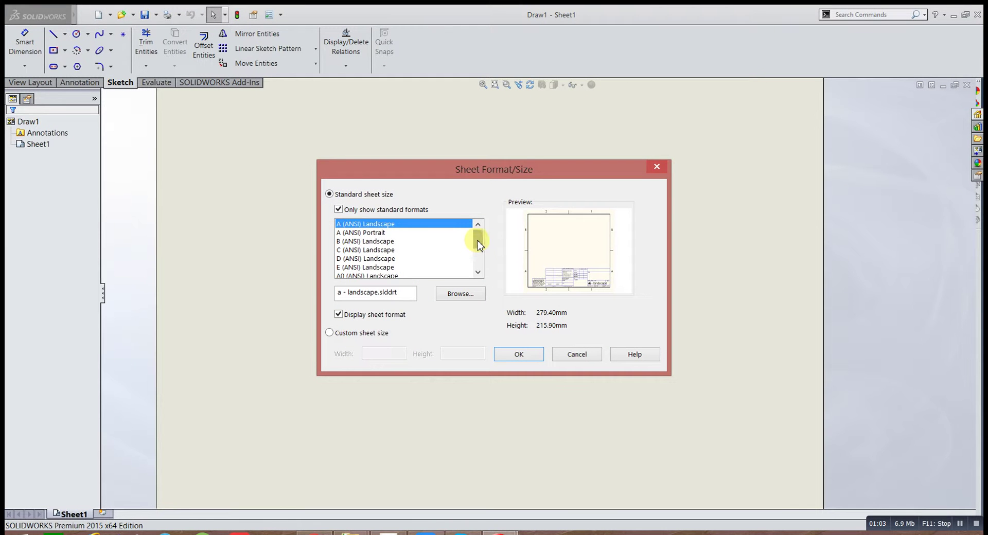
left_click_drag(478, 244, 481, 245)
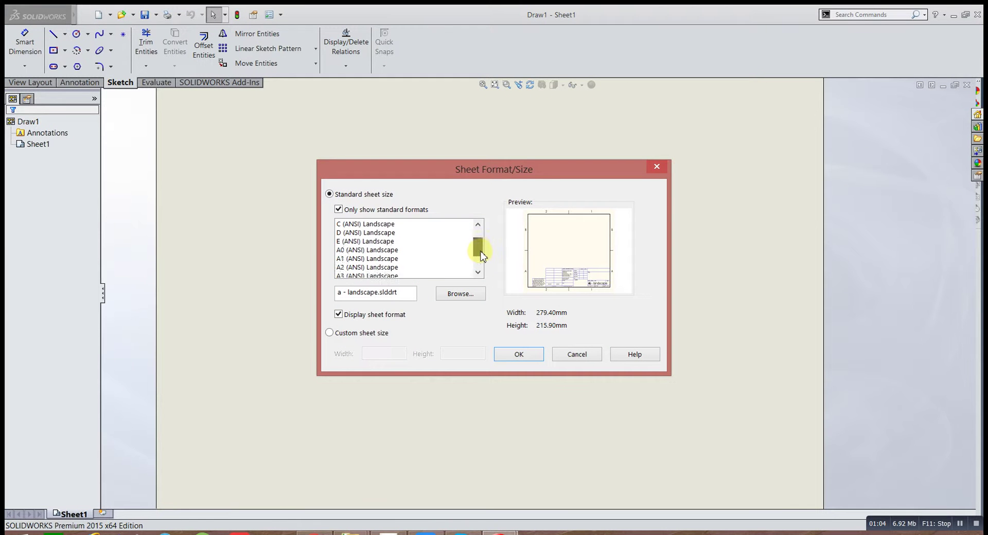
left_click_drag(481, 245, 477, 258)
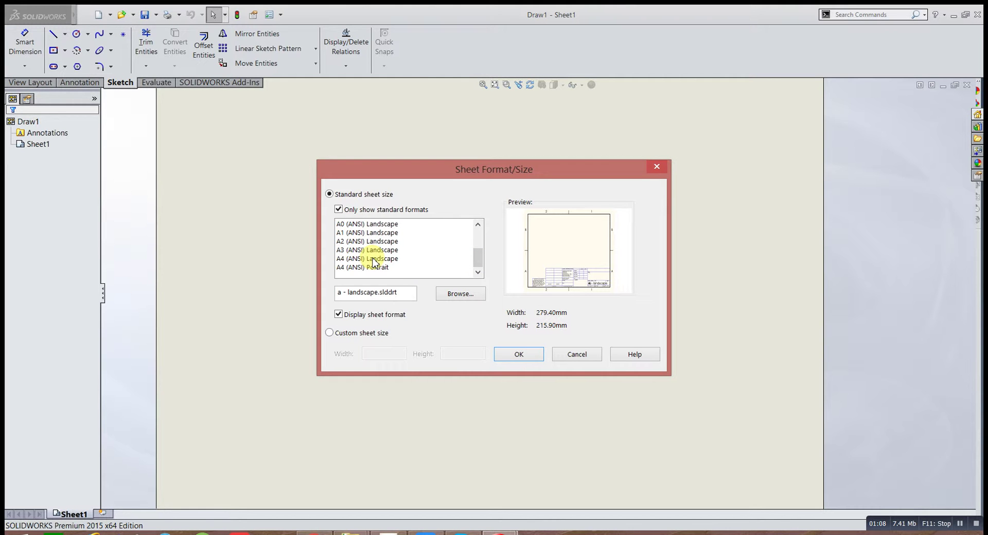
left_click(373, 259)
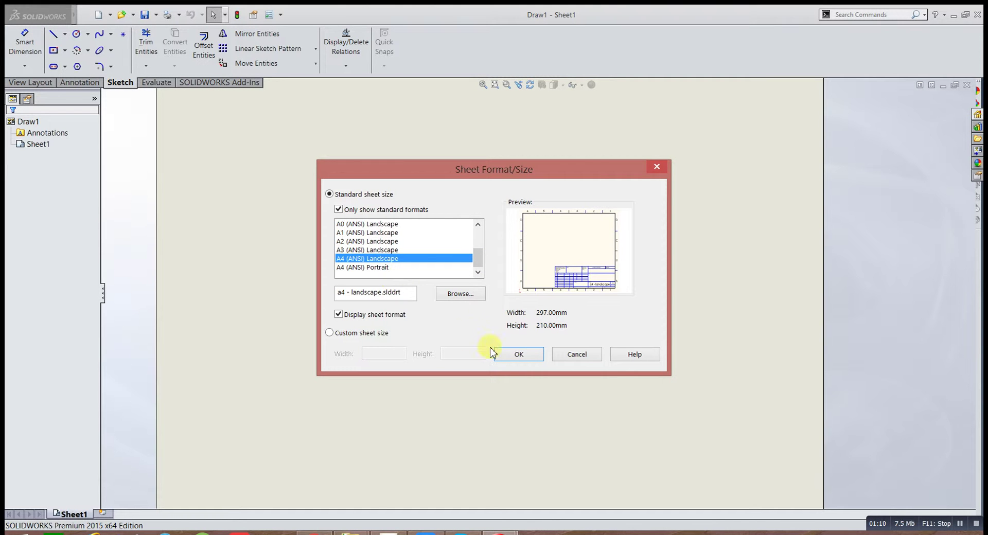
left_click(515, 354)
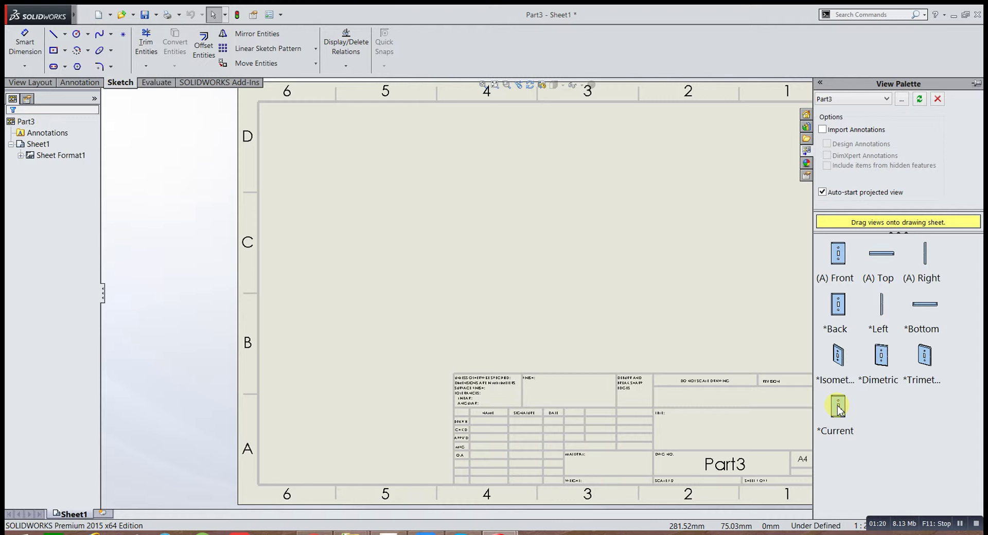
left_click_drag(670, 481, 585, 509)
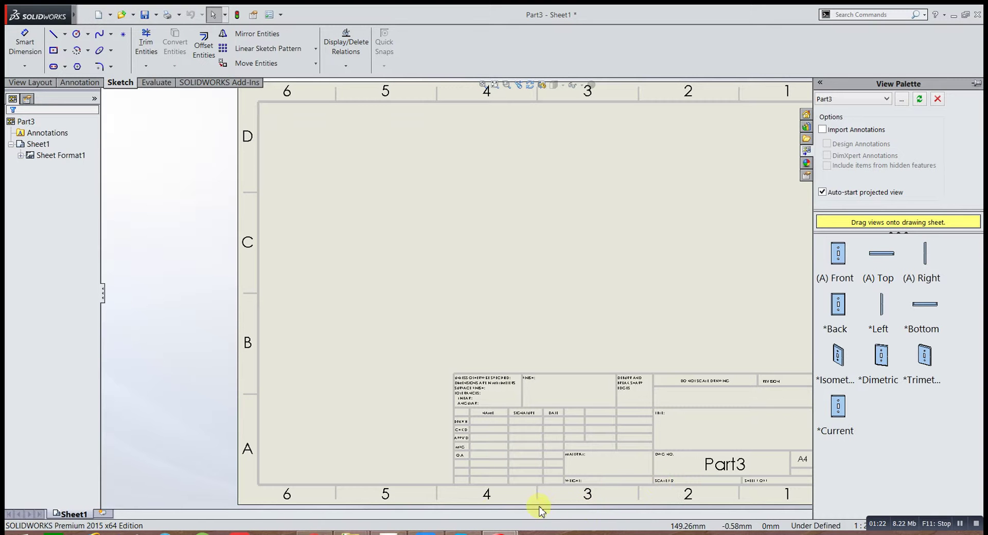
left_click(404, 478)
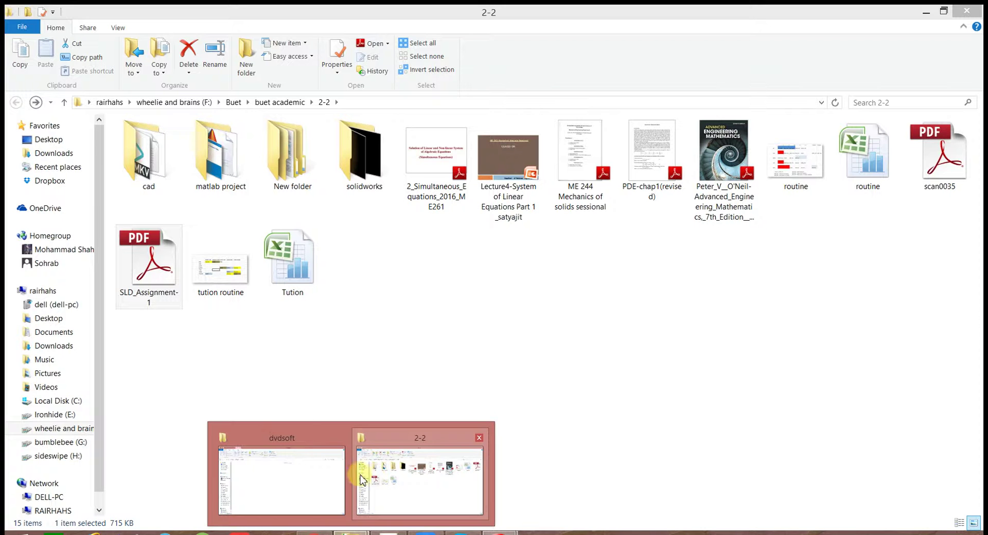
Open SLD_Assignment-1.pdf, scroll through the switch-plate dimensions, then minimize Adobe Reader.
double_click(140, 280)
scroll(494, 277, "down", 3)
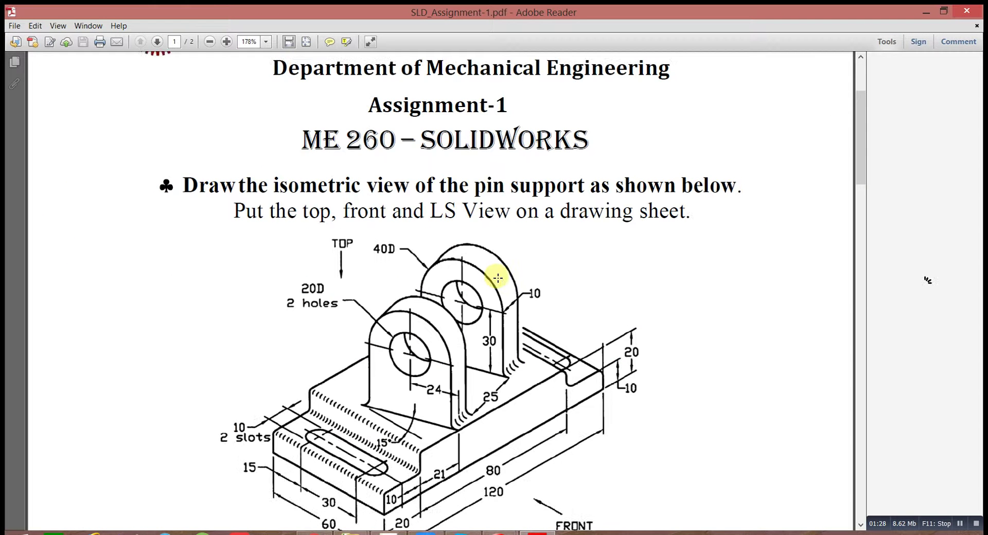
scroll(497, 276, "down", 10)
scroll(515, 273, "down", 3)
scroll(567, 270, "down", 3)
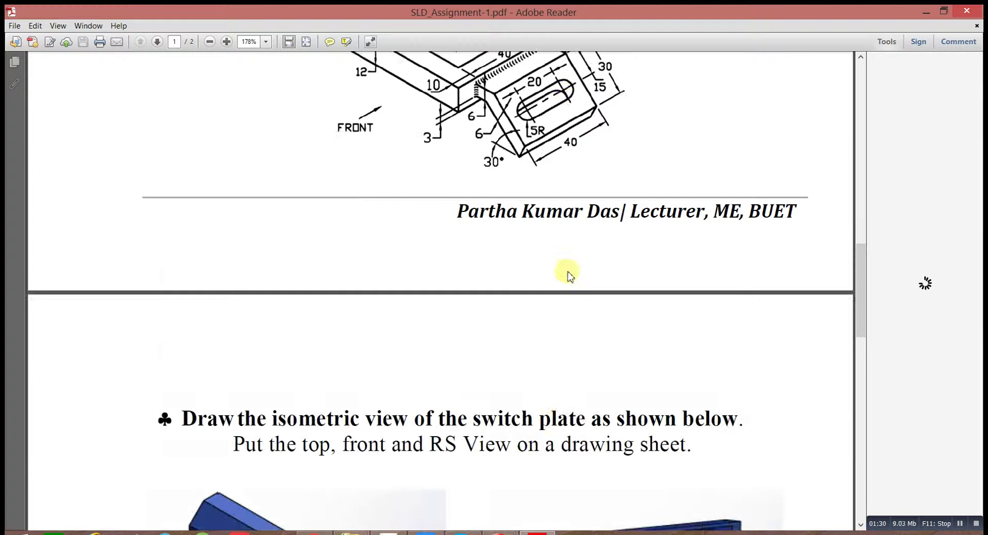
scroll(567, 271, "down", 3)
scroll(460, 273, "down", 3)
scroll(342, 222, "down", 3)
scroll(348, 225, "down", 1)
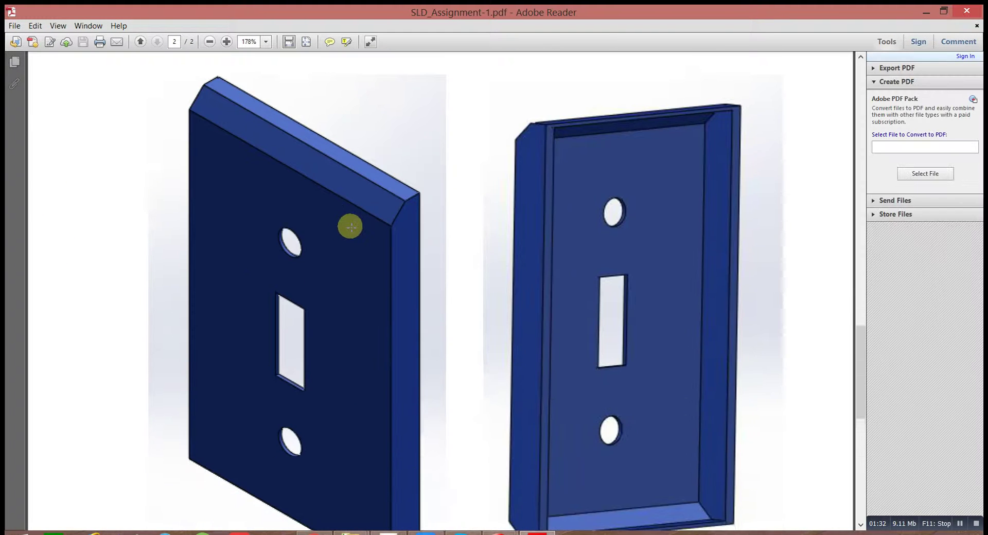
scroll(352, 232, "down", 5)
scroll(351, 231, "down", 3)
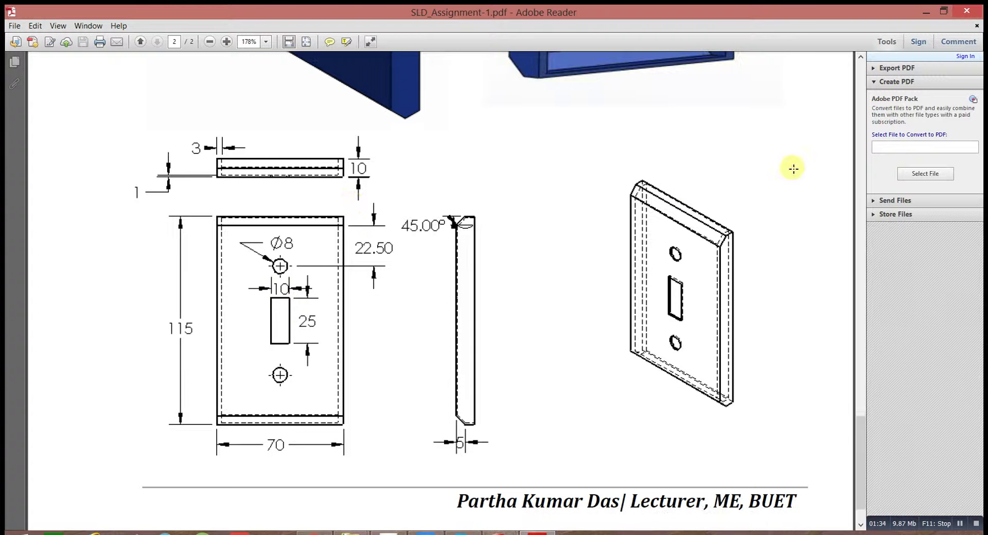
left_click(924, 14)
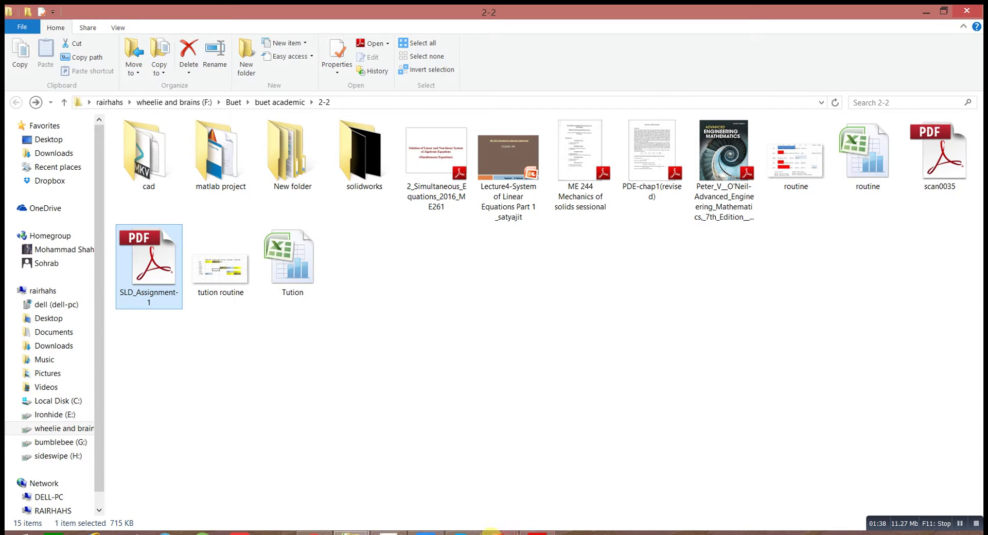
Place the front view from the View Palette plus projected top, right side and isometric views.
mouse_move(492, 532)
left_click(534, 494)
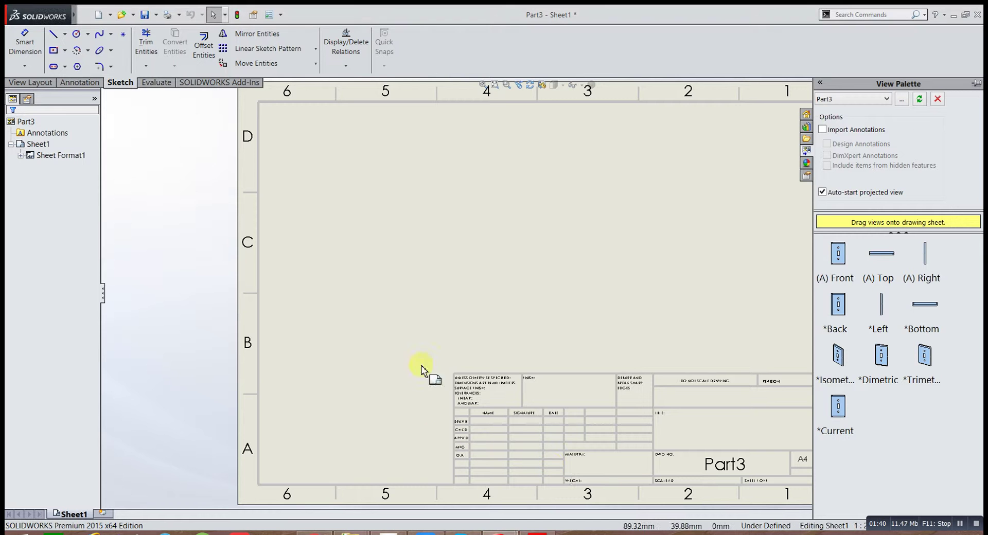
left_click_drag(838, 407, 408, 291)
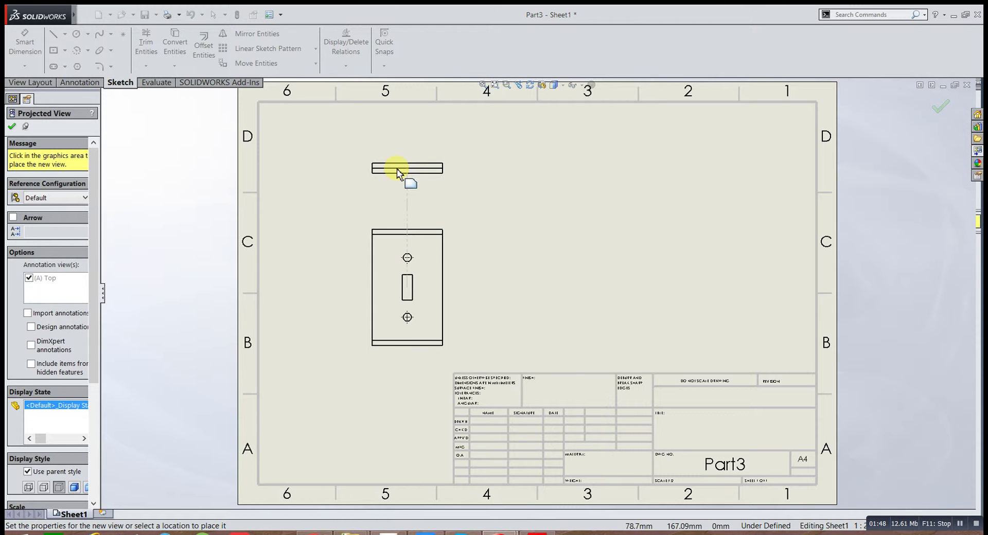
left_click(397, 172)
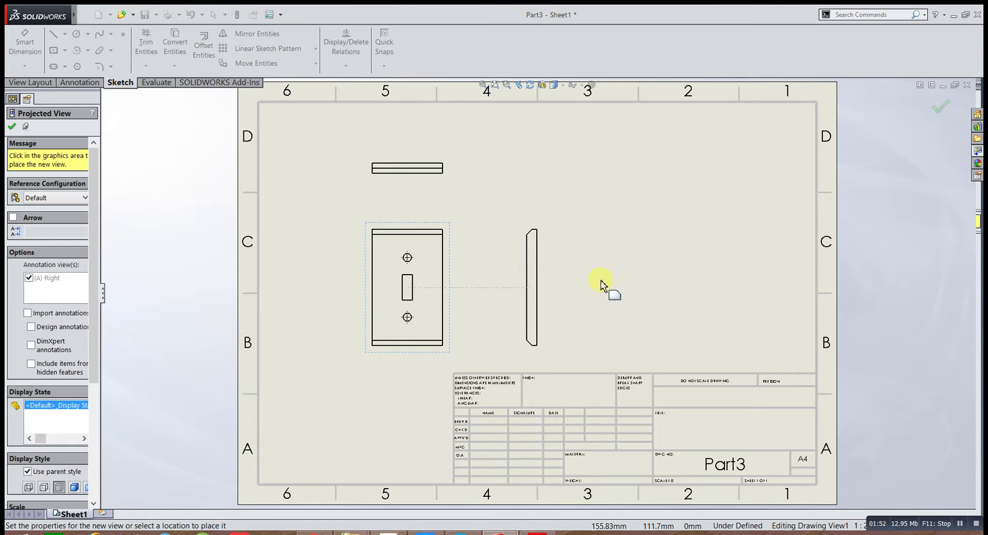
left_click(676, 274)
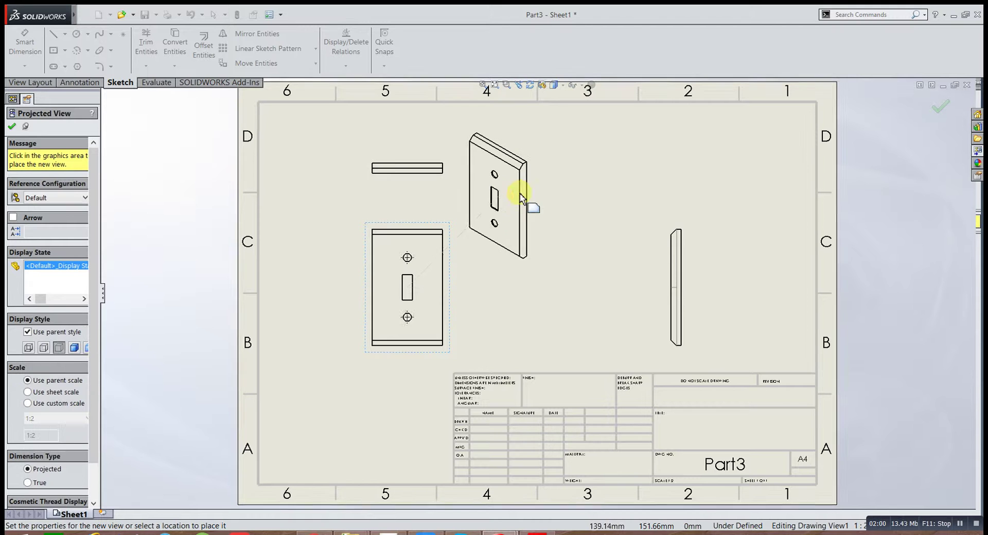
left_click(535, 183)
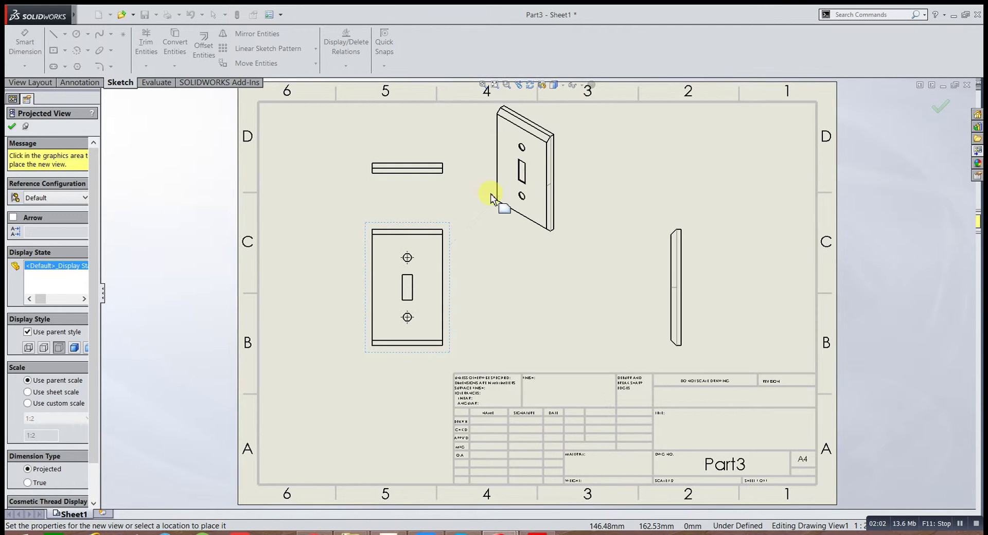
right_click(429, 271)
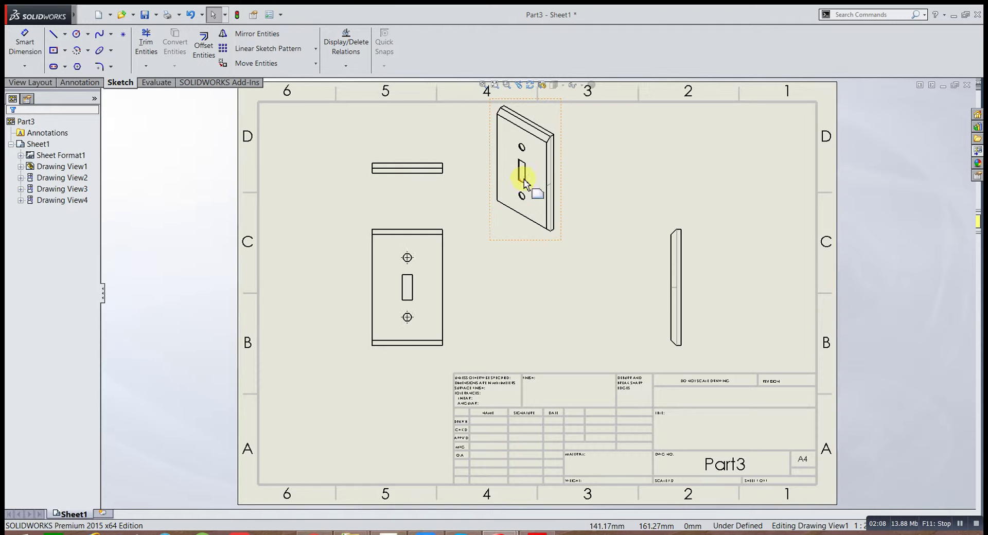
Align the right side view with the front view and move the isometric view to the upper right.
left_click(668, 283)
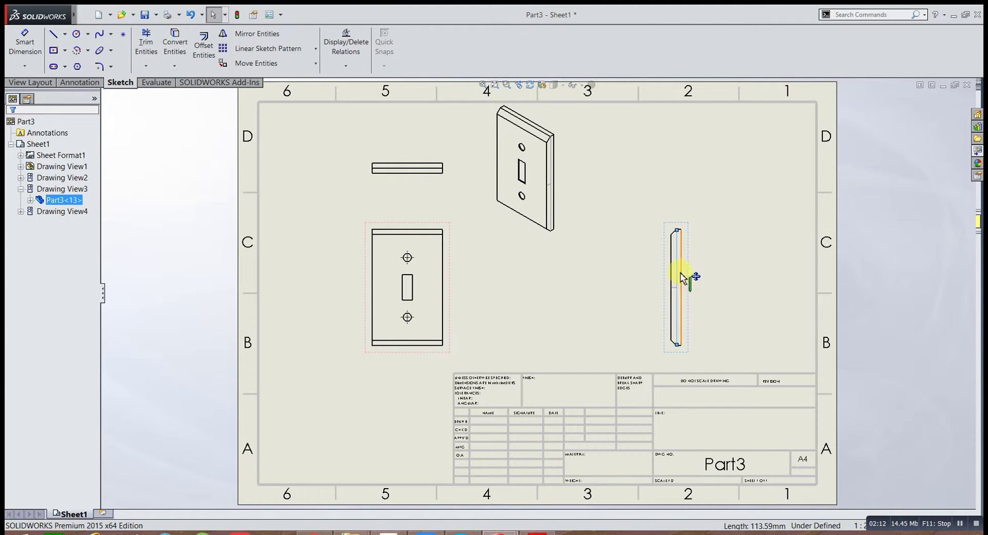
left_click_drag(685, 275, 543, 288)
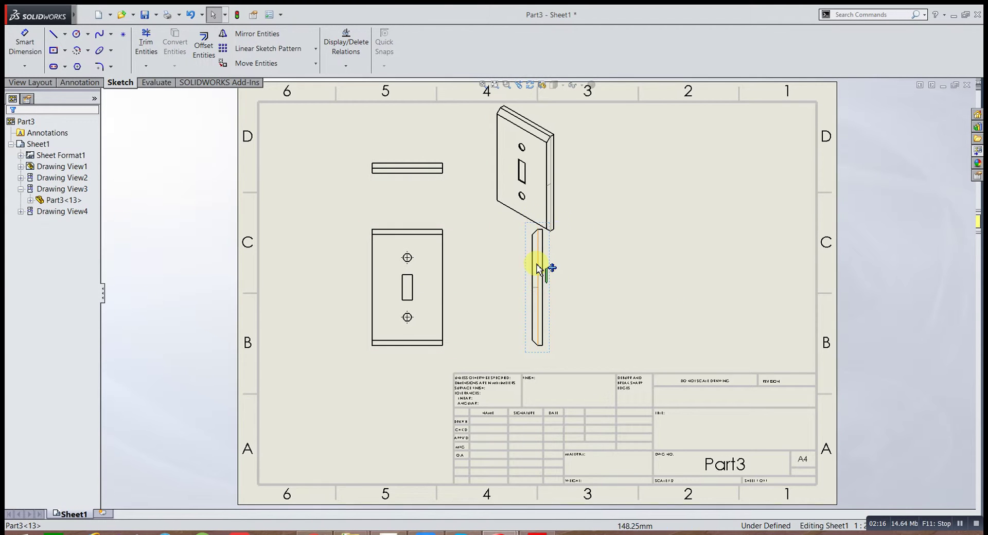
mouse_move(527, 175)
left_mouse_down()
mouse_move(684, 252)
mouse_move(673, 215)
left_mouse_up()
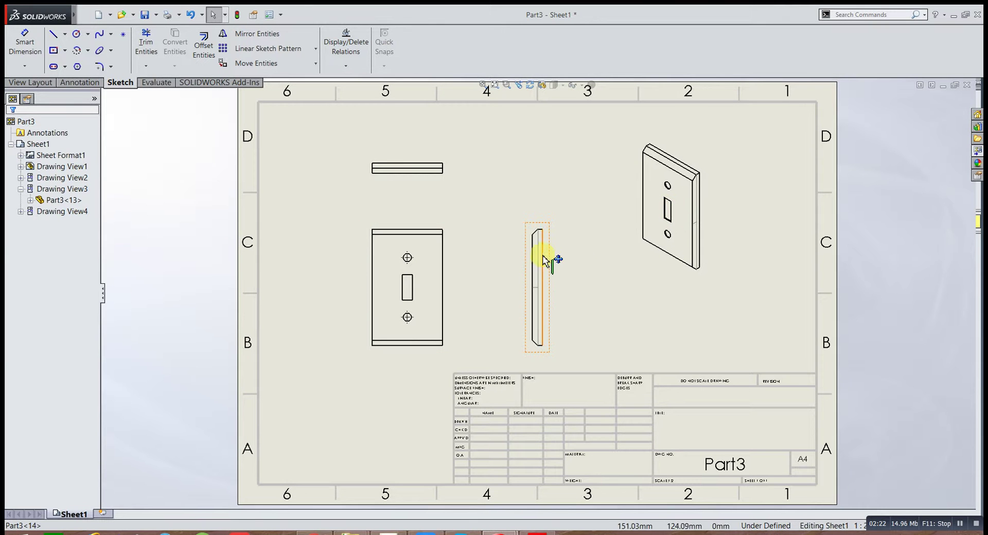
left_click_drag(548, 278, 556, 286)
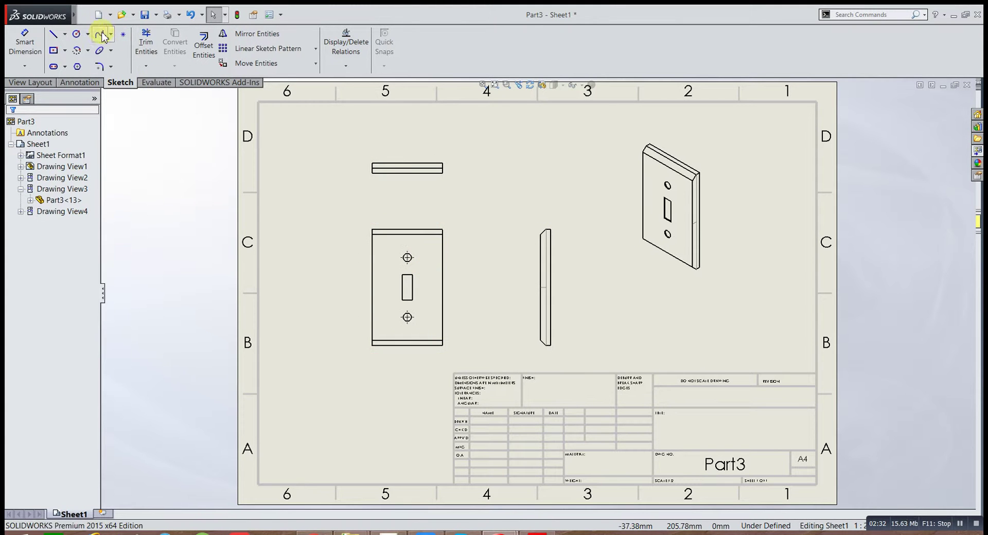
Set Angle decimals to None in the drawing's Document Properties > Units.
left_click(85, 14)
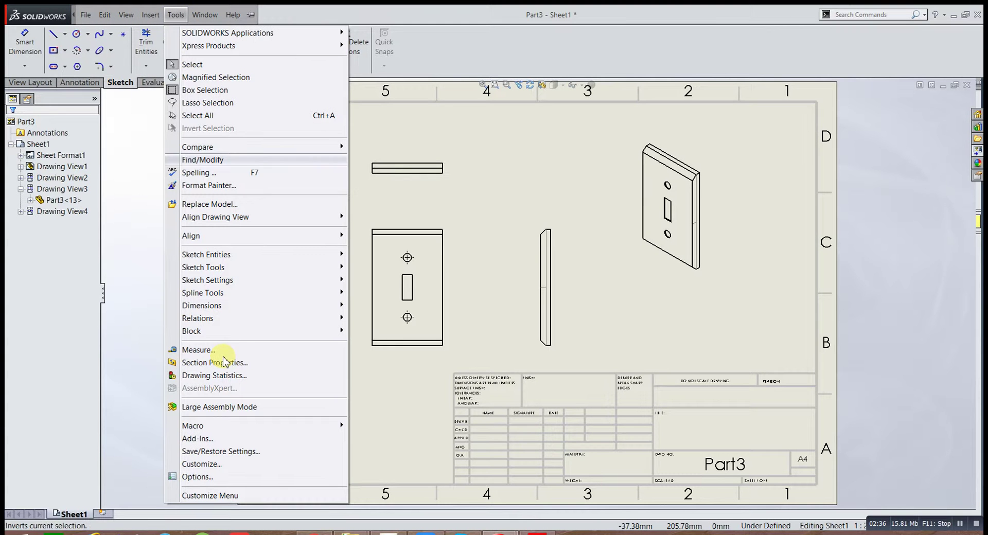
left_click(197, 476)
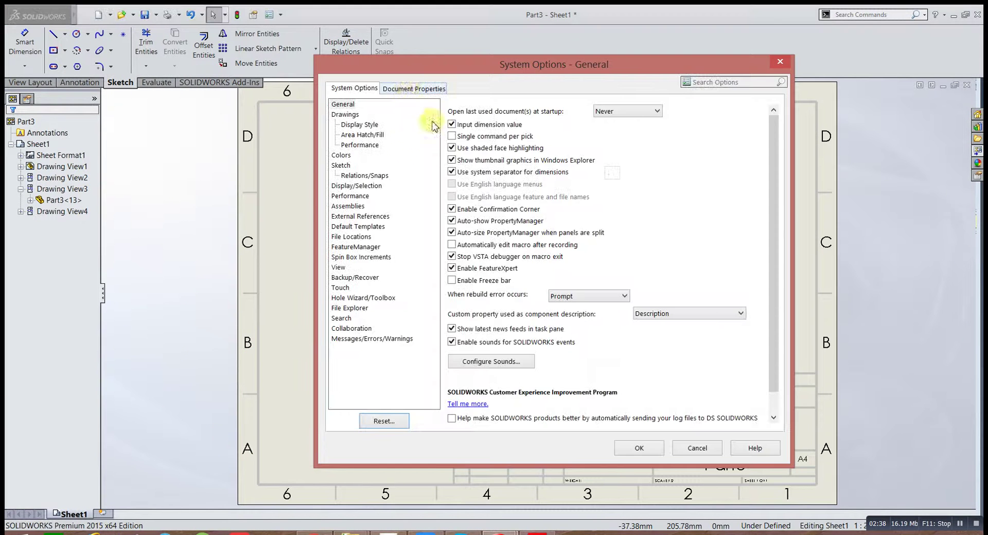
left_click(409, 88)
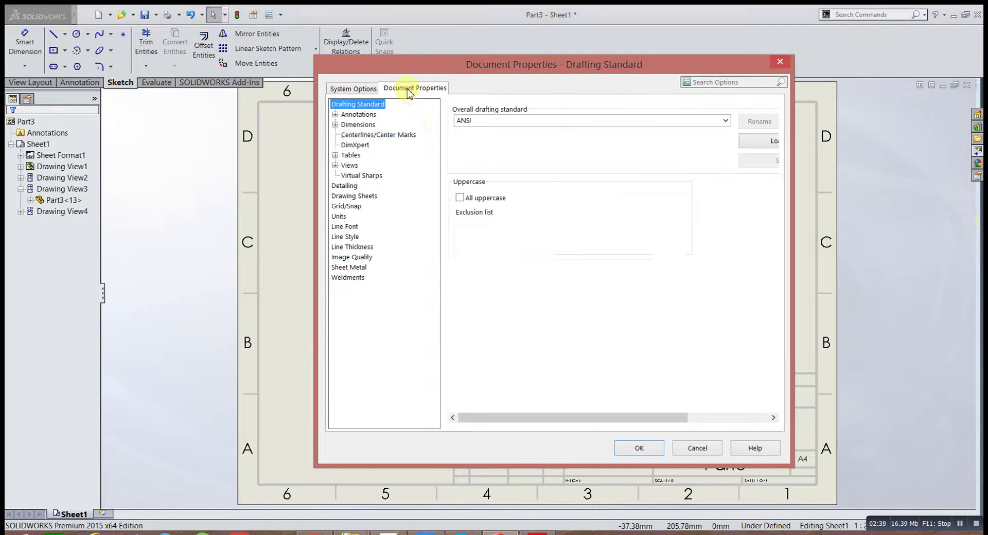
left_click(339, 217)
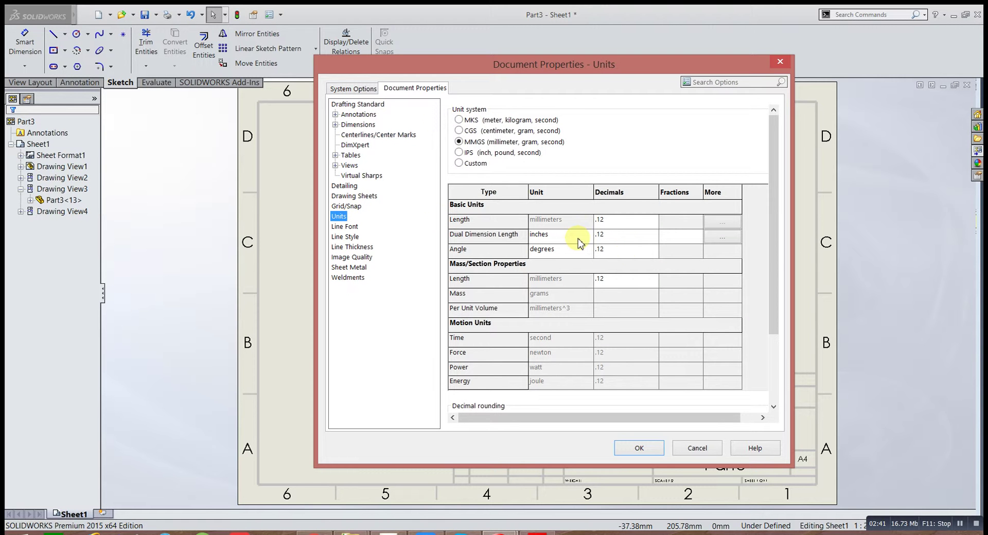
left_click(654, 250)
scroll(622, 268, "up", 1)
left_click(620, 264)
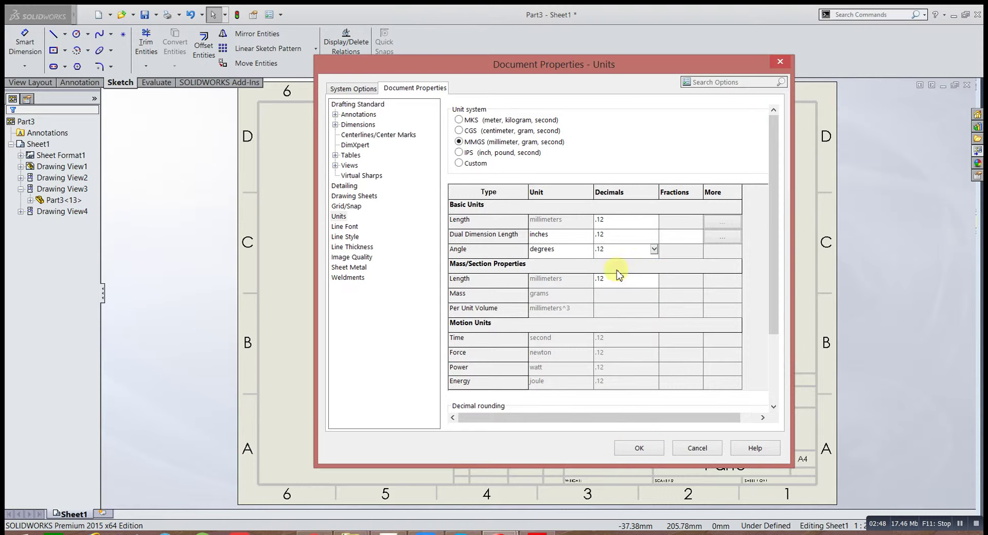
left_click(639, 448)
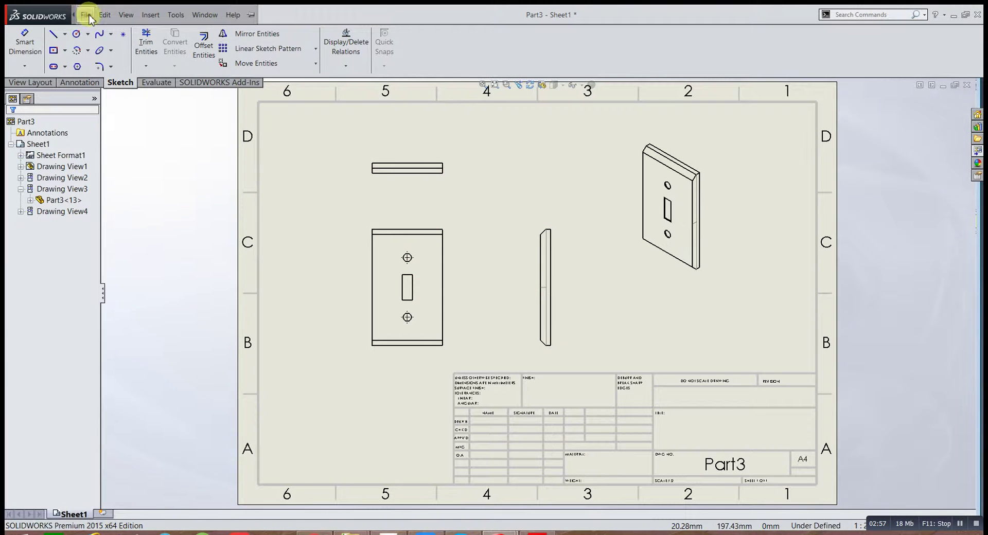
Set the front view's display style to Hidden Lines Visible.
left_click(104, 15)
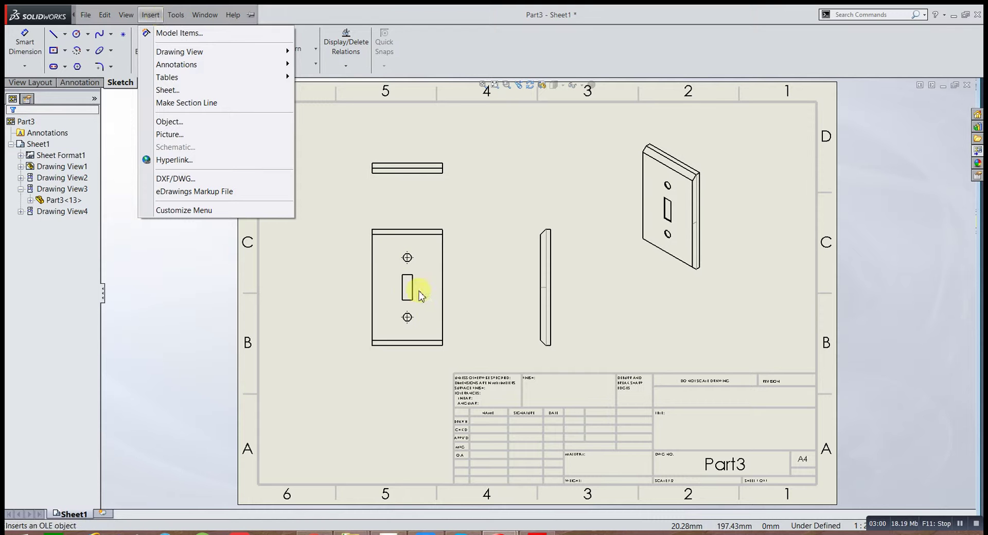
left_click(419, 280)
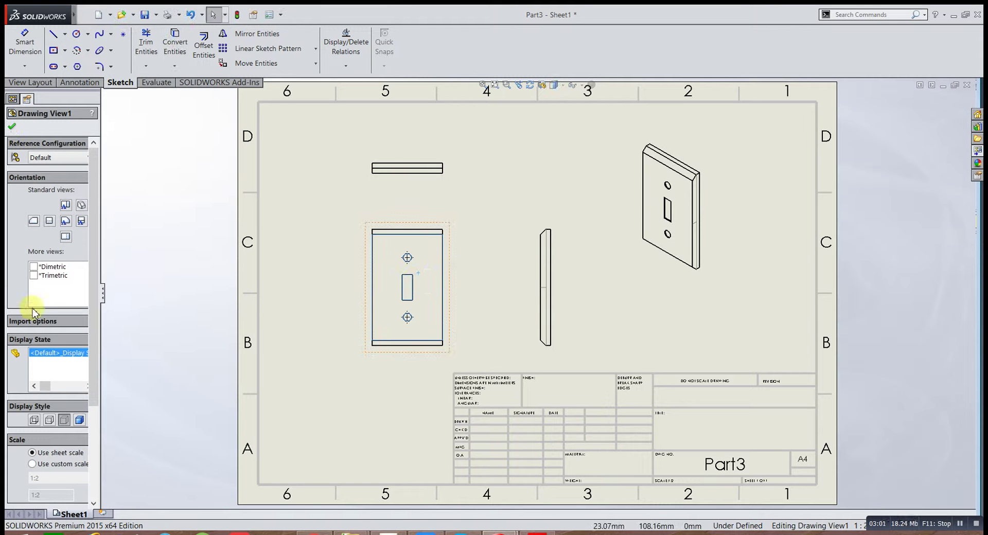
scroll(41, 303, "down", 5)
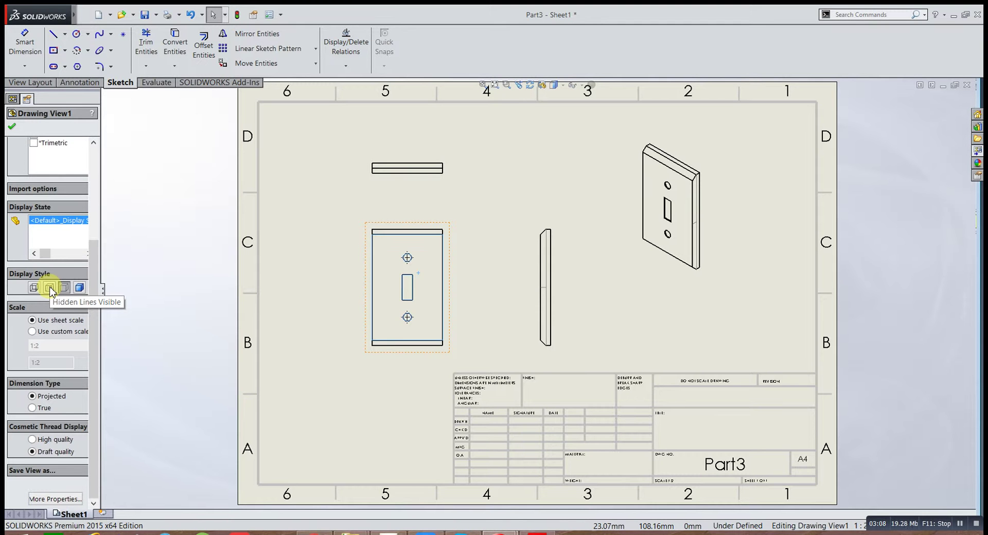
left_click(49, 288)
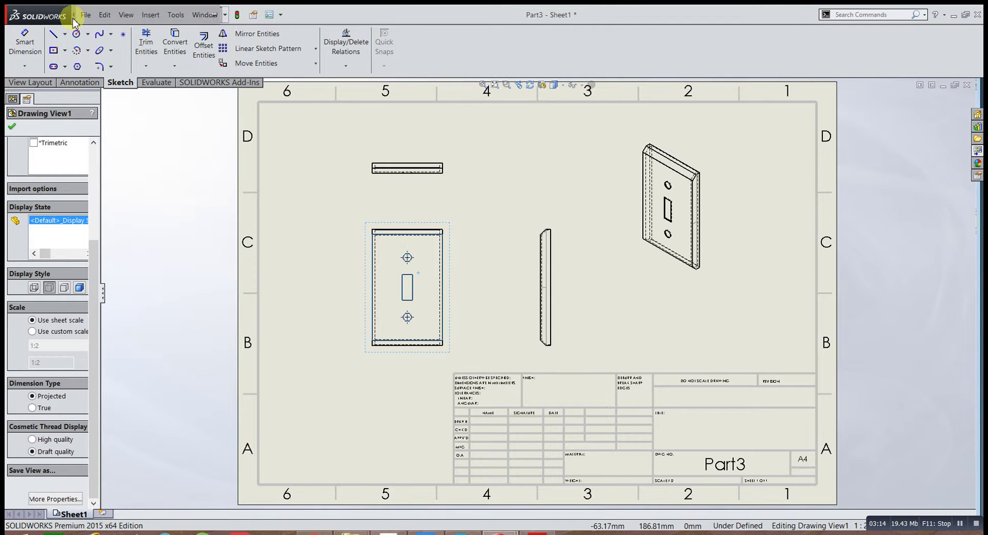
left_click(126, 15)
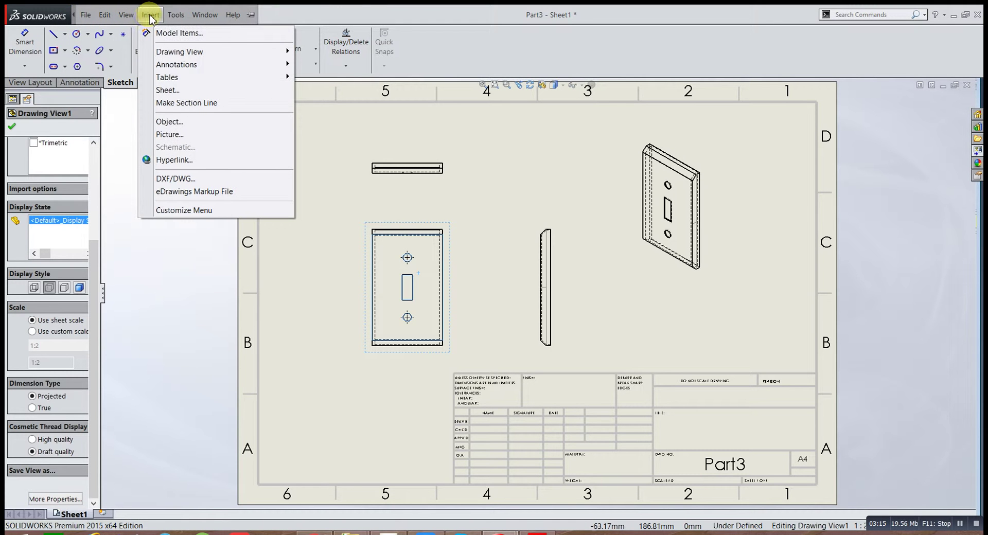
Insert model items from the entire model, including all annotations, into the front and top views.
left_click(170, 34)
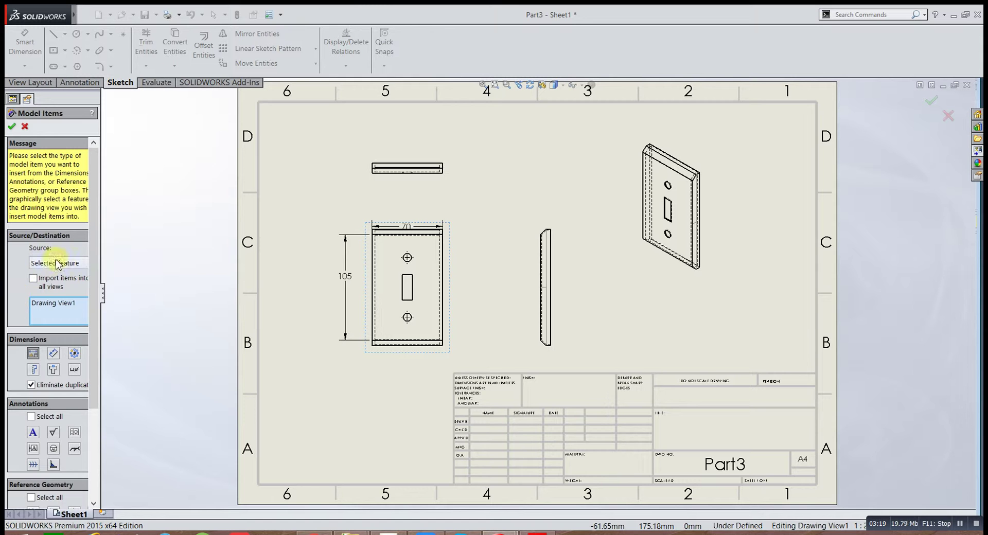
left_click(61, 265)
left_click(55, 281)
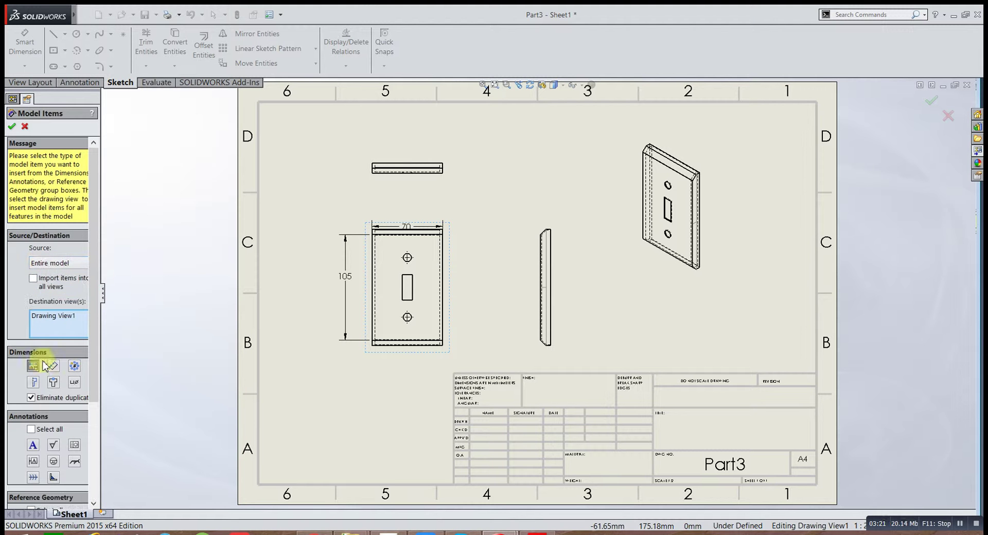
left_click(32, 430)
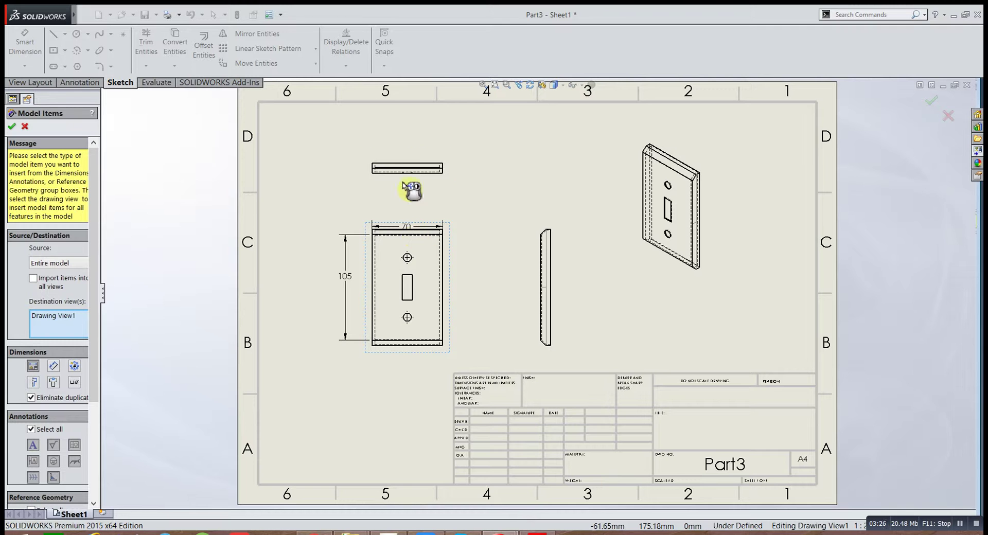
left_click(425, 278)
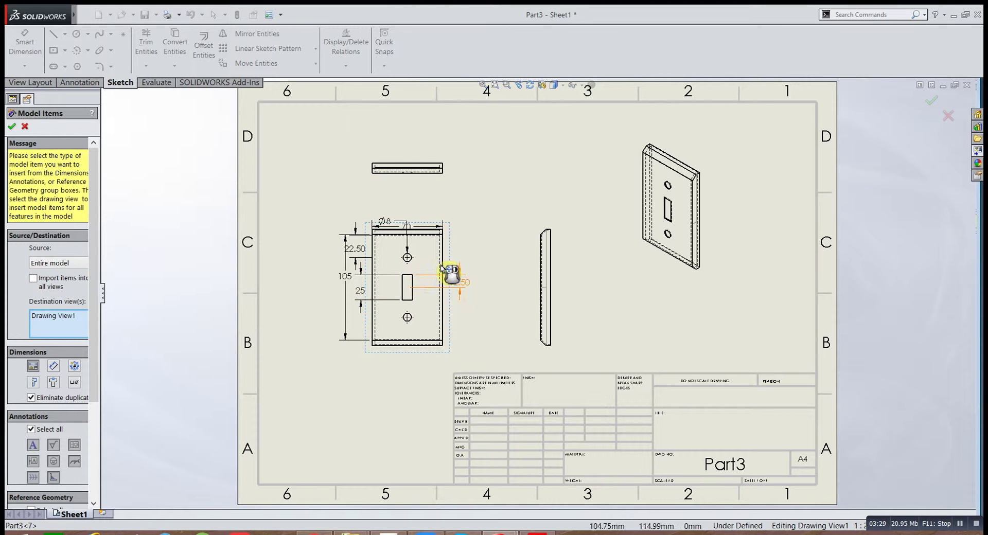
left_click(423, 181)
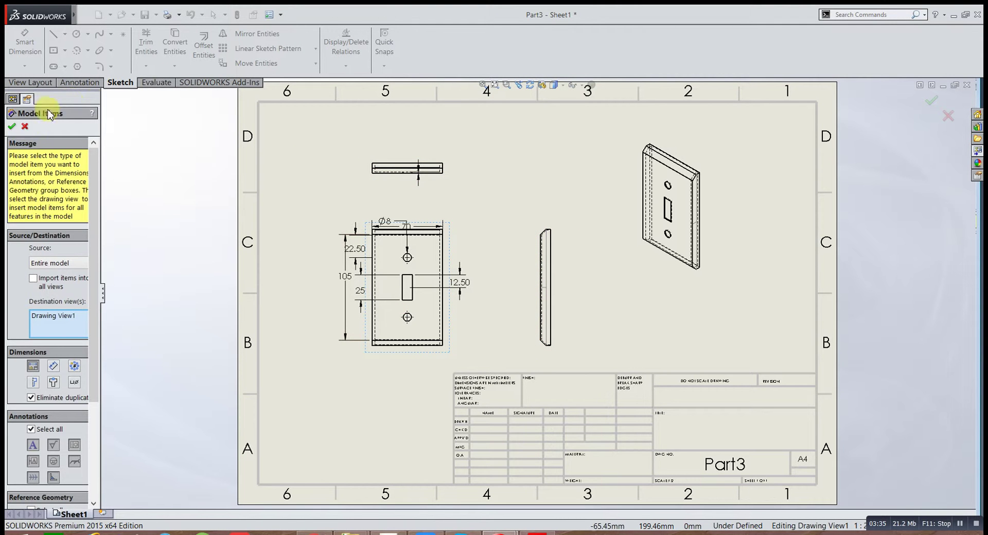
left_click(12, 126)
scroll(375, 275, "down", 2)
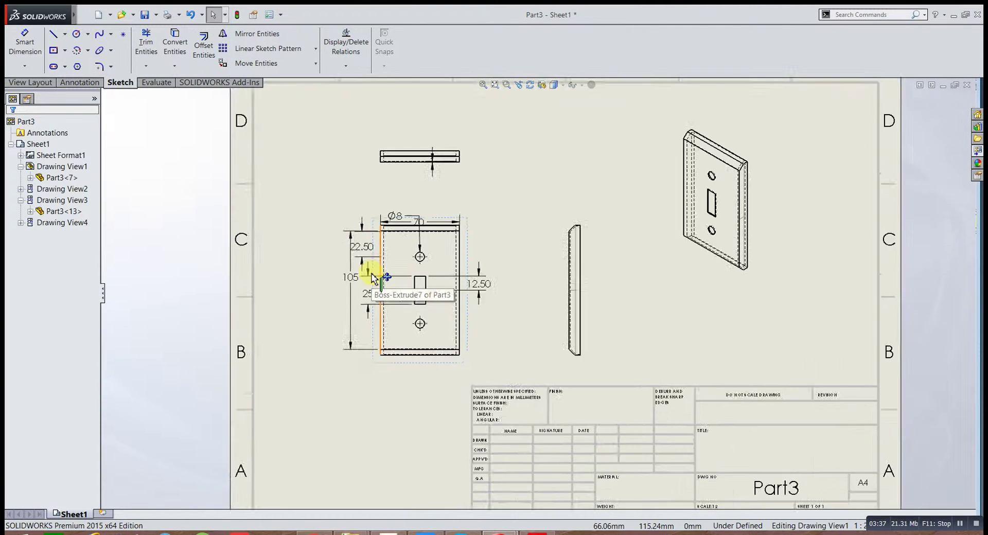
Move the 105 dimension further left and delete the 12.50 dimension.
scroll(437, 314, "down", 1)
scroll(436, 312, "down", 2)
mouse_move(362, 276)
left_mouse_down()
mouse_move(308, 286)
mouse_move(323, 291)
left_mouse_up()
left_click(615, 289)
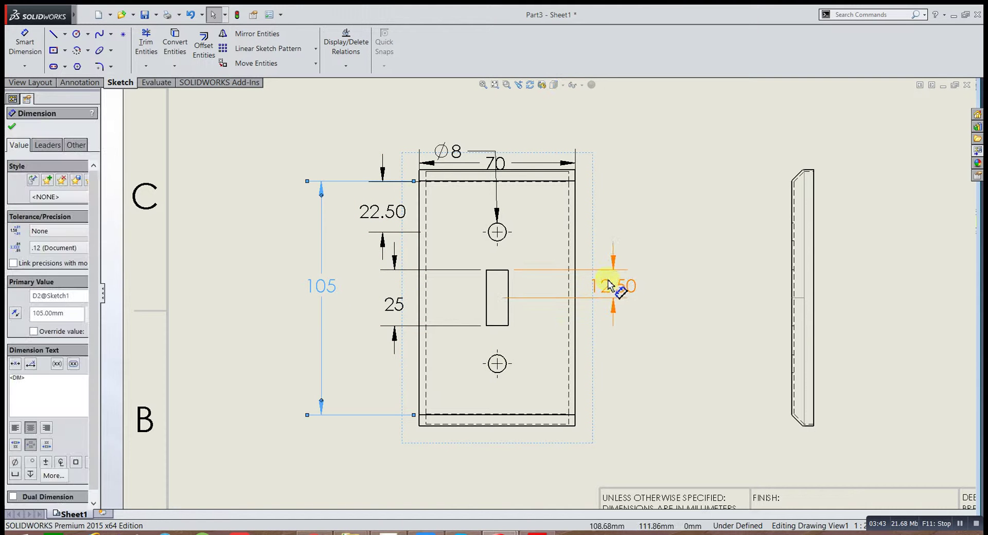
key("Delete")
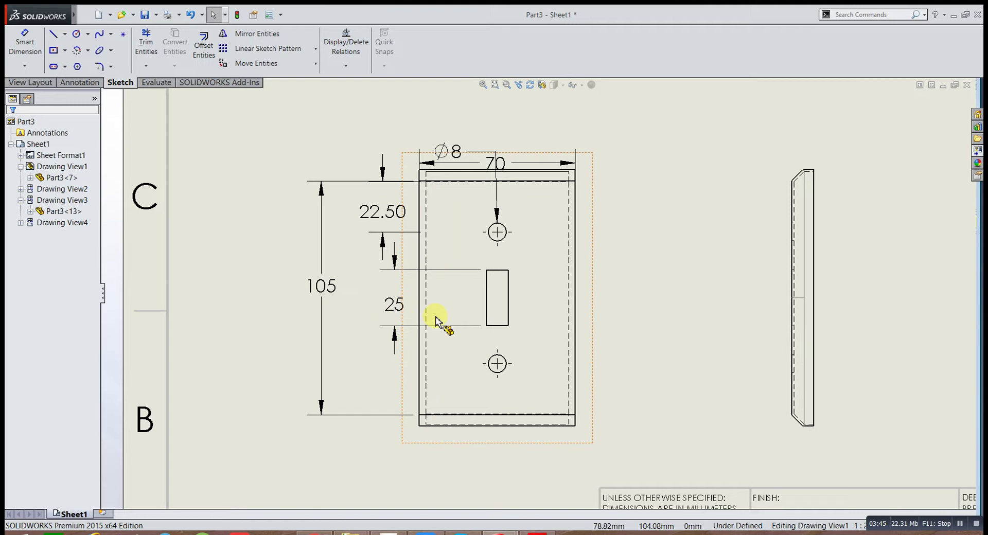
Move the 25 and Ø8 dimensions right of the plate and raise the 70 dimension.
left_click_drag(403, 315, 627, 311)
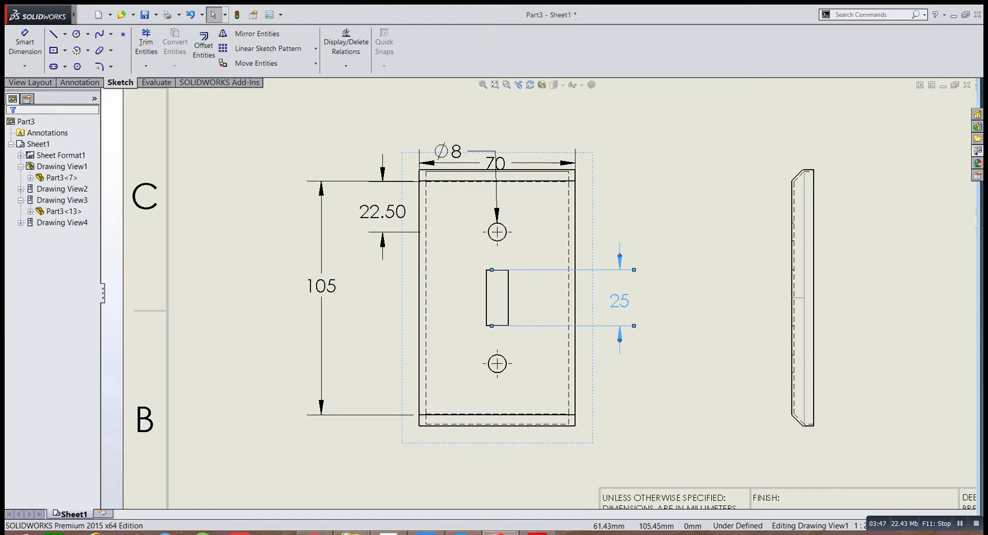
mouse_move(452, 152)
left_mouse_down()
mouse_move(562, 164)
mouse_move(637, 188)
left_mouse_up()
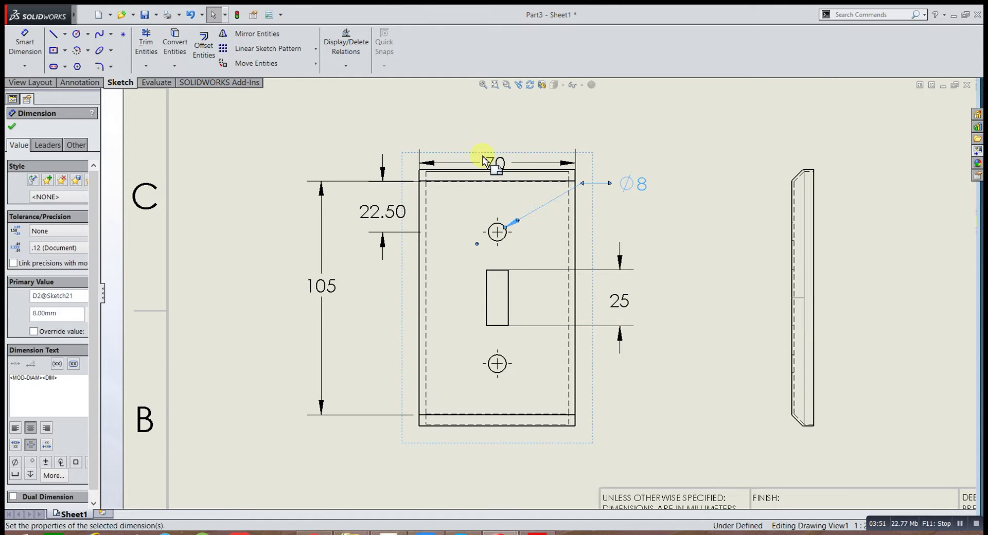
left_click_drag(496, 160, 489, 135)
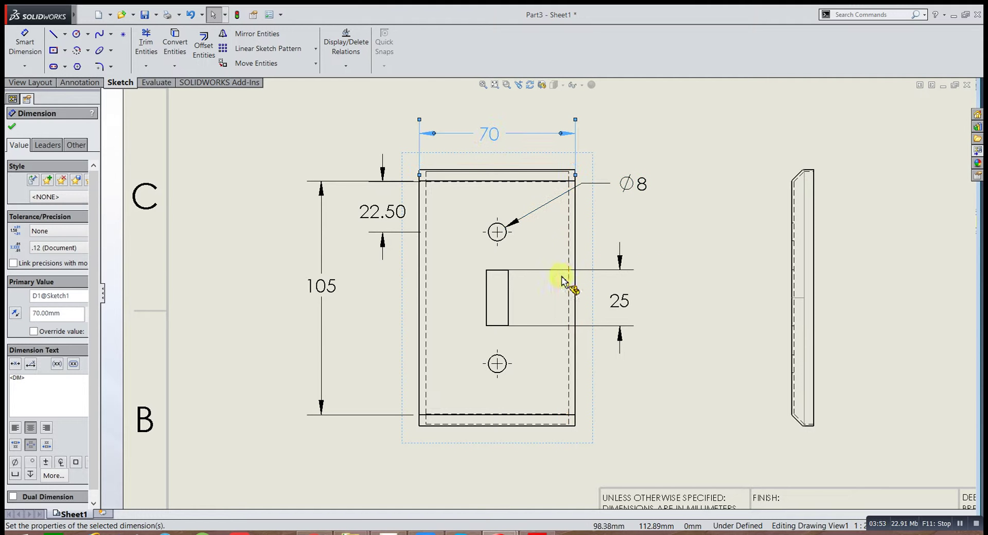
key("z")
left_click(530, 120)
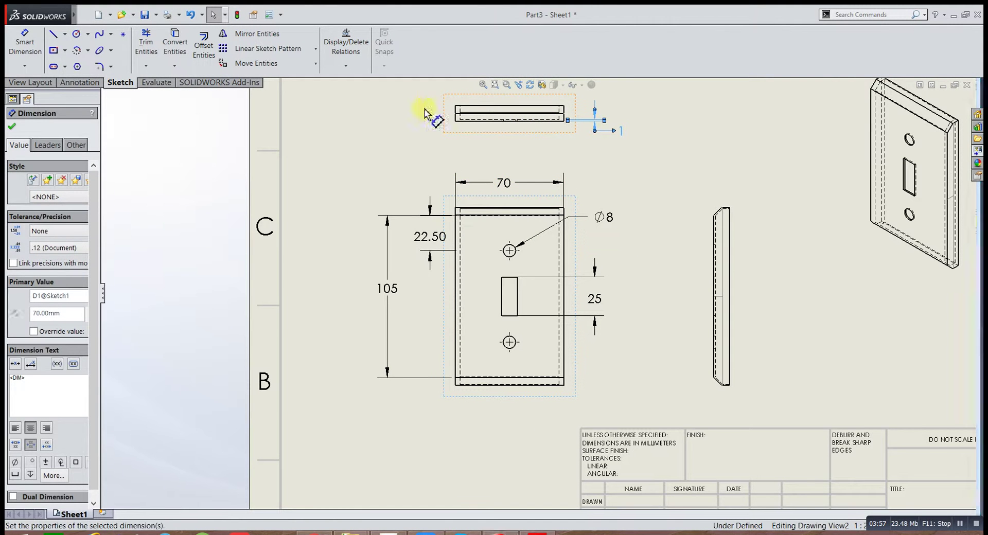
Dimension the top view's short left edge as the plate's 10 mm depth.
left_click(24, 44)
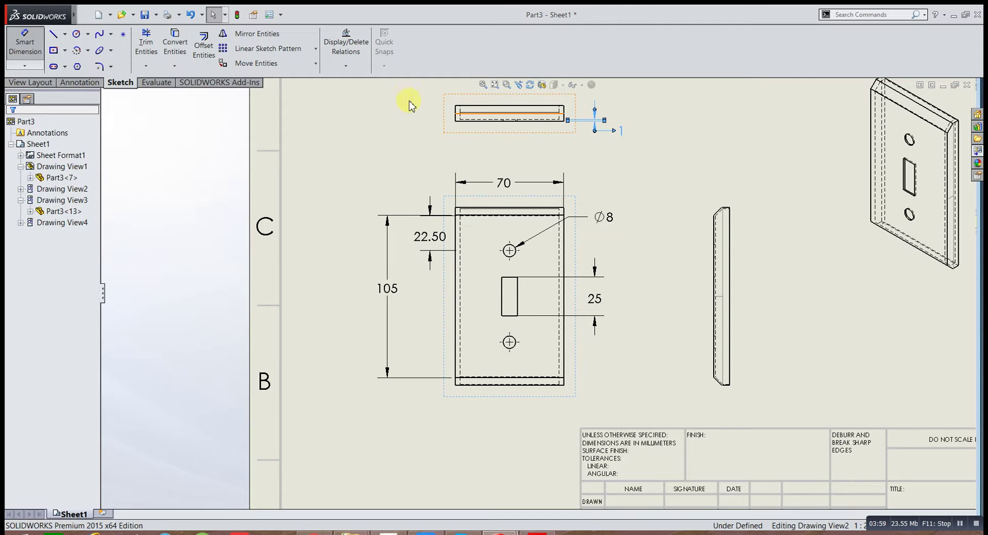
left_click(455, 114)
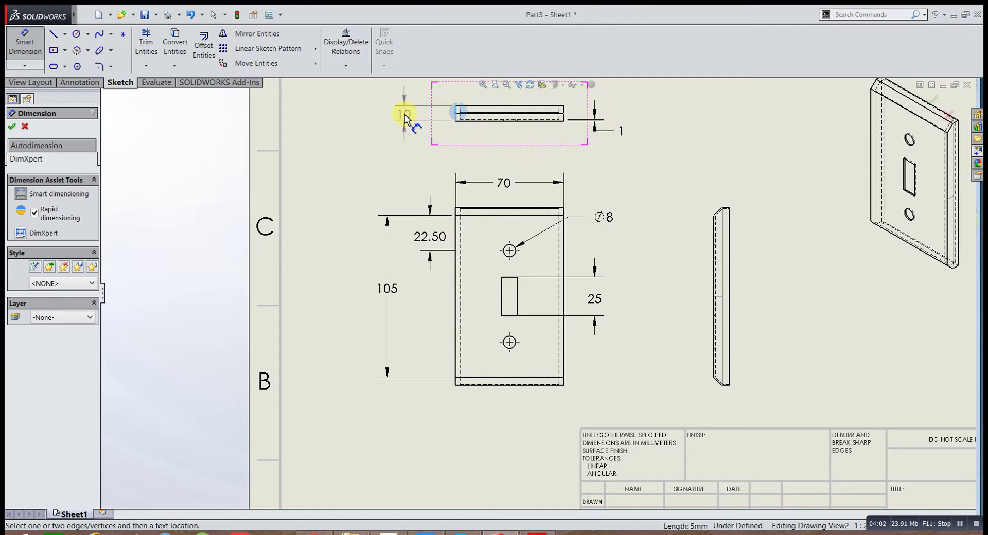
left_click(417, 117)
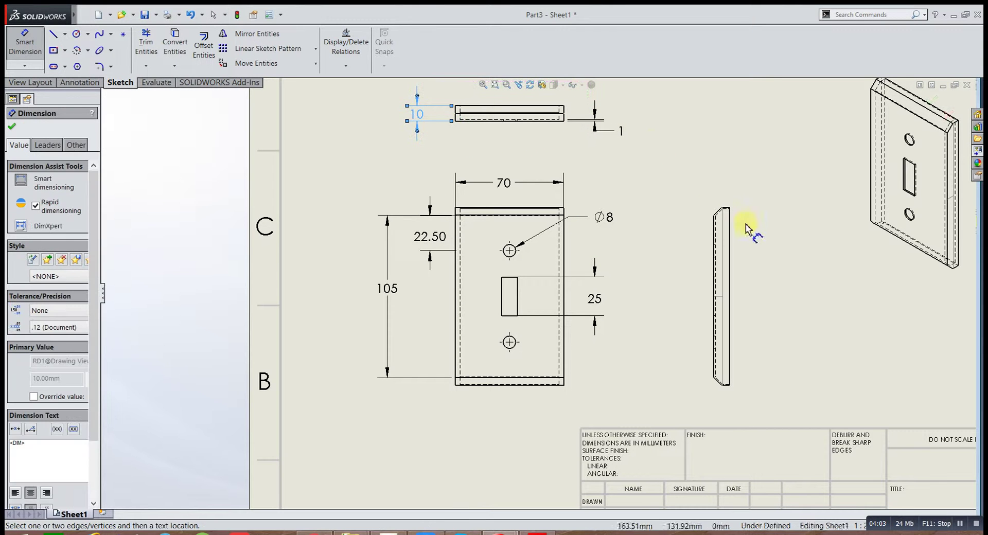
scroll(720, 216, "down", 3)
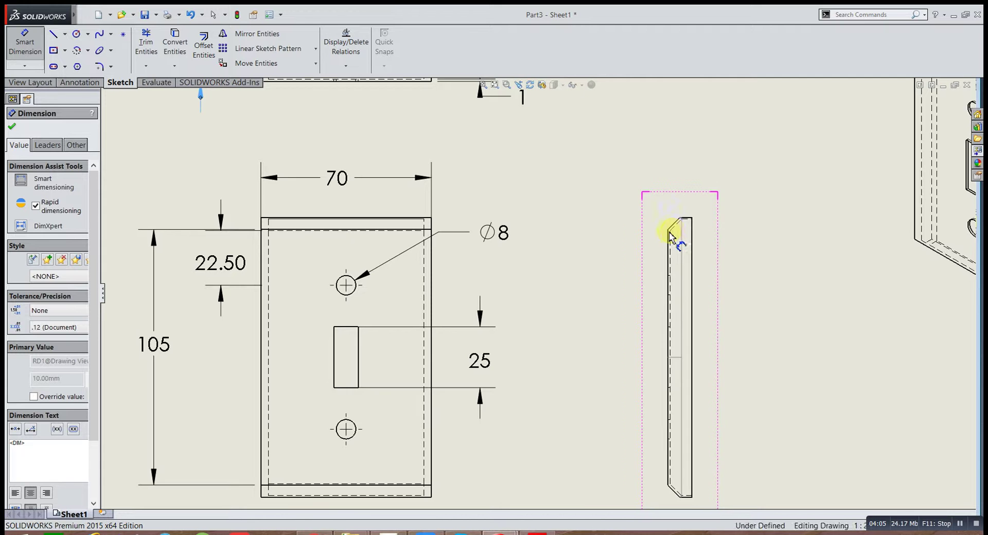
scroll(671, 237, "down", 3)
Add a 45° angle dimension between the side view's chamfer edge and vertical edge.
left_click(646, 236)
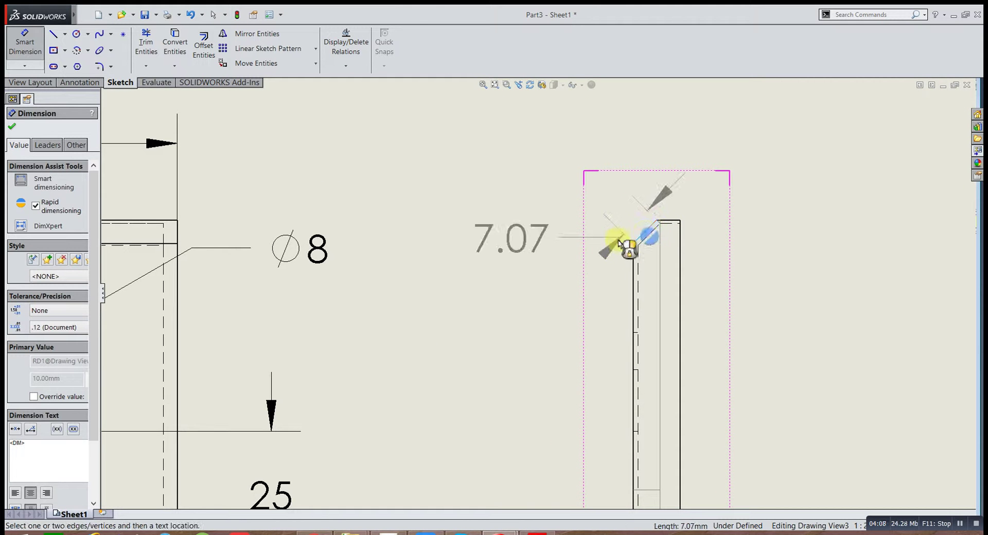
left_click(634, 273)
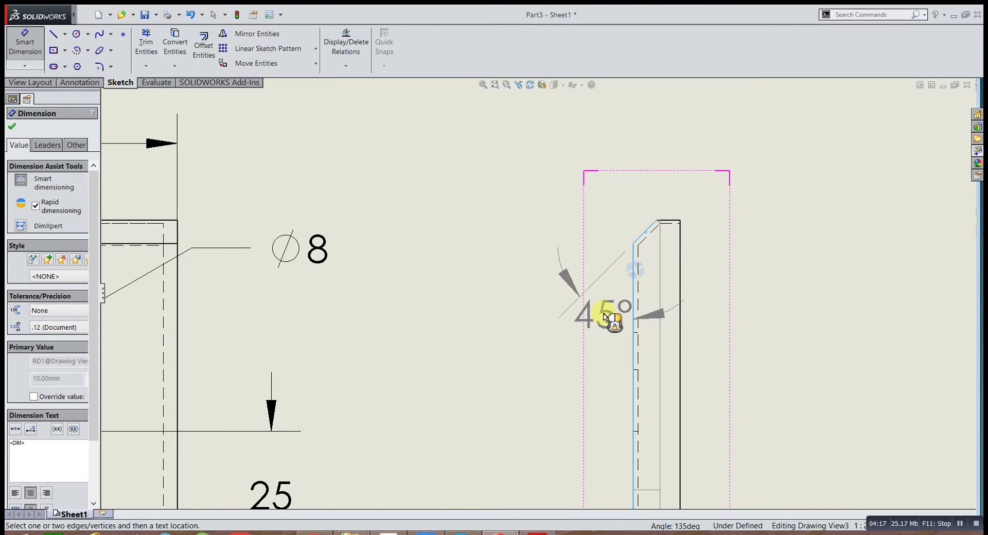
left_click(589, 329)
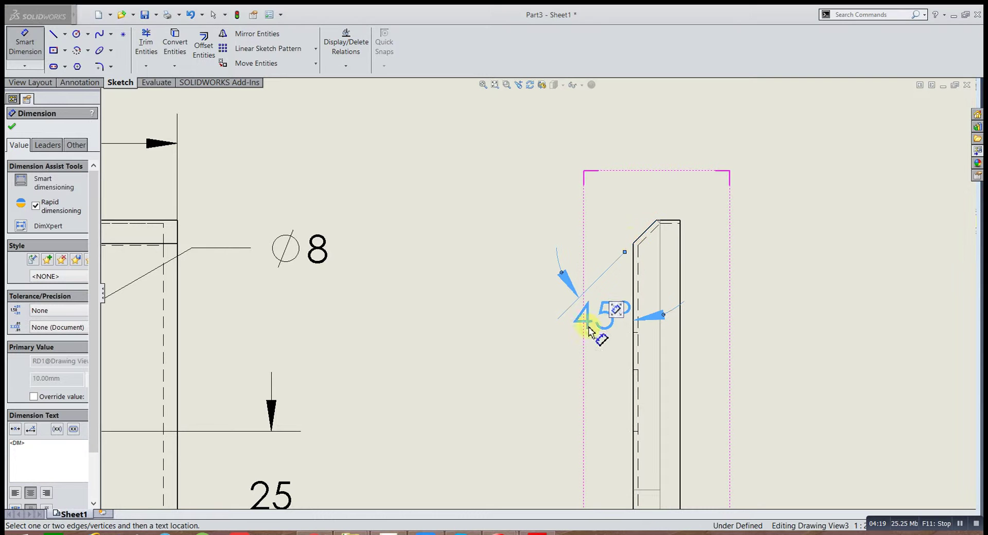
left_click(635, 242)
Dimension the chamfer size as 5 from the vertical edge to the top vertex, deleting the stray 7.07.
left_click(656, 221)
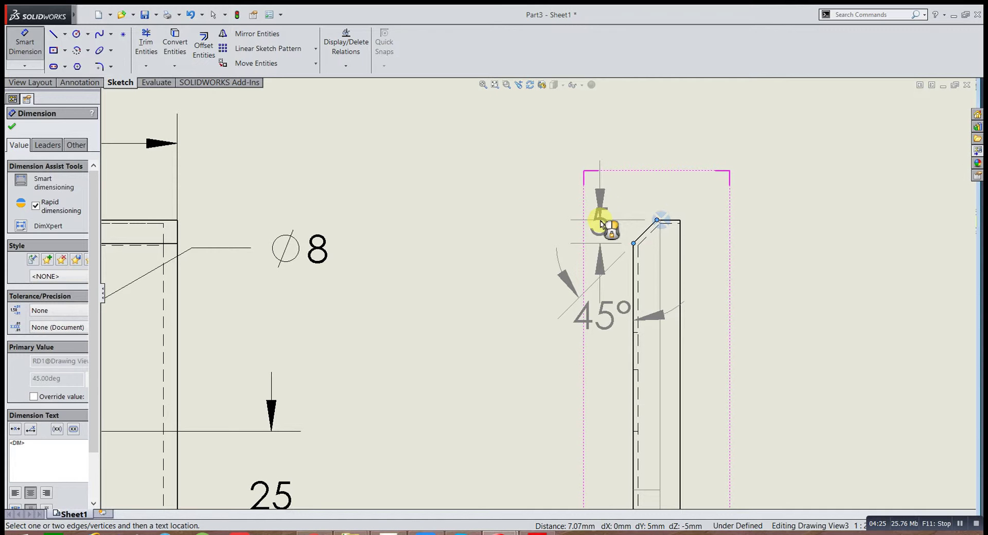
left_click(597, 227)
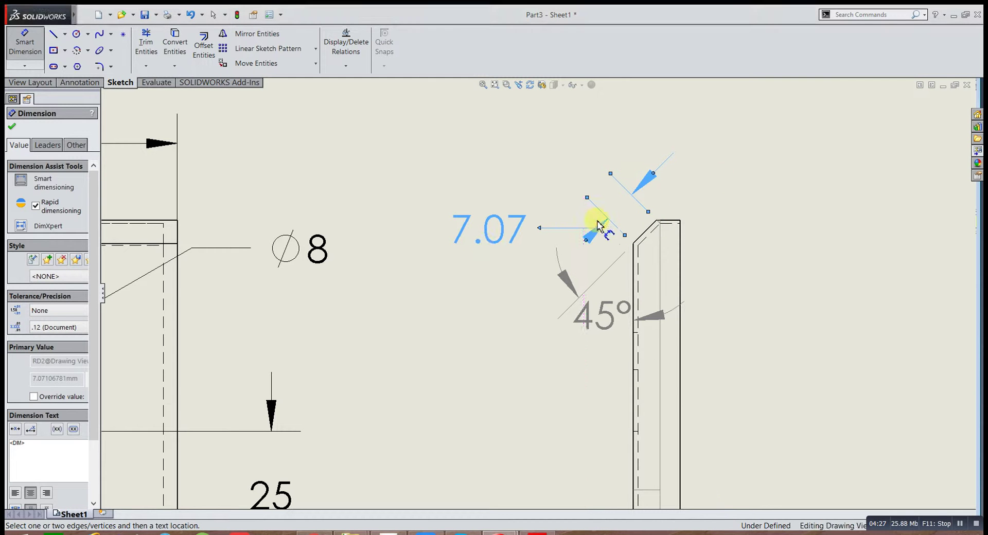
key("Delete")
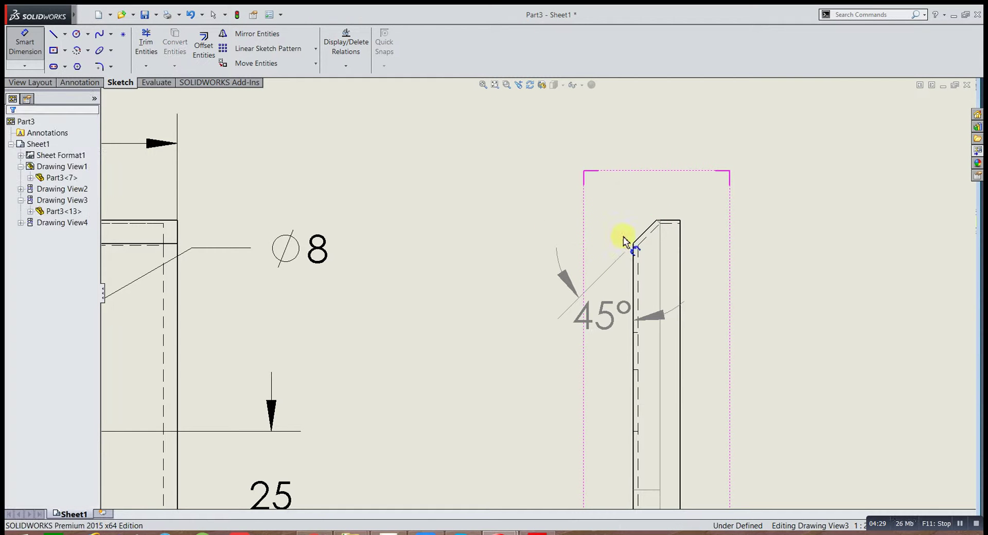
left_click(634, 245)
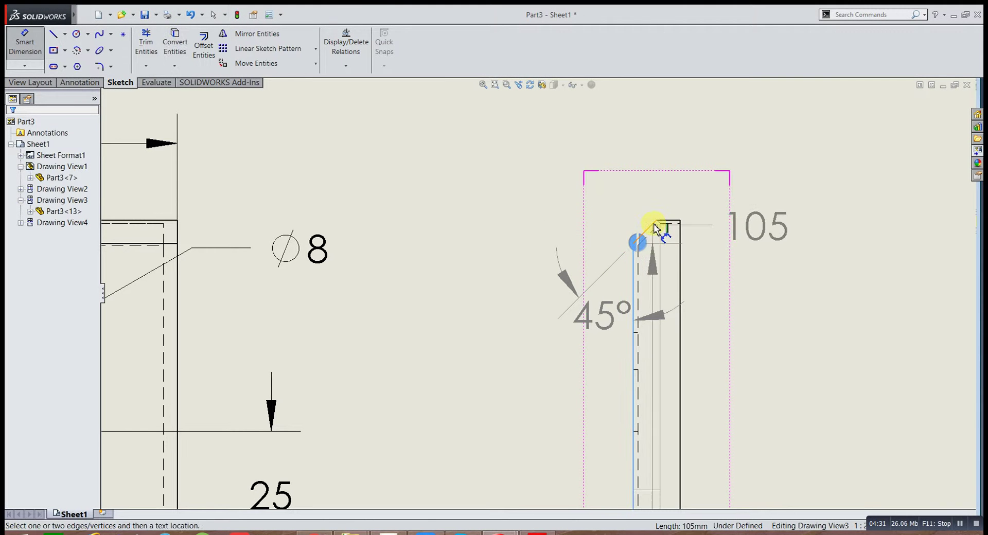
left_click(657, 221)
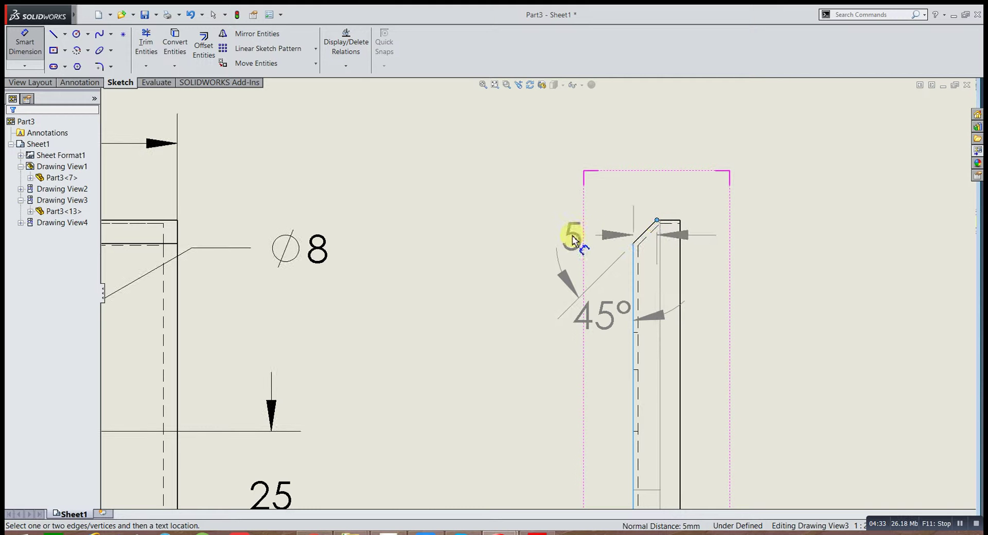
left_click(585, 196)
scroll(418, 203, "up", 1)
scroll(420, 202, "up", 2)
scroll(406, 216, "up", 1)
scroll(451, 249, "up", 1)
scroll(490, 268, "up", 1)
scroll(493, 293, "up", 1)
left_click(495, 303)
scroll(515, 340, "up", 1)
scroll(687, 412, "down", 1)
scroll(728, 431, "up", 2)
scroll(709, 418, "down", 1)
scroll(668, 390, "down", 1)
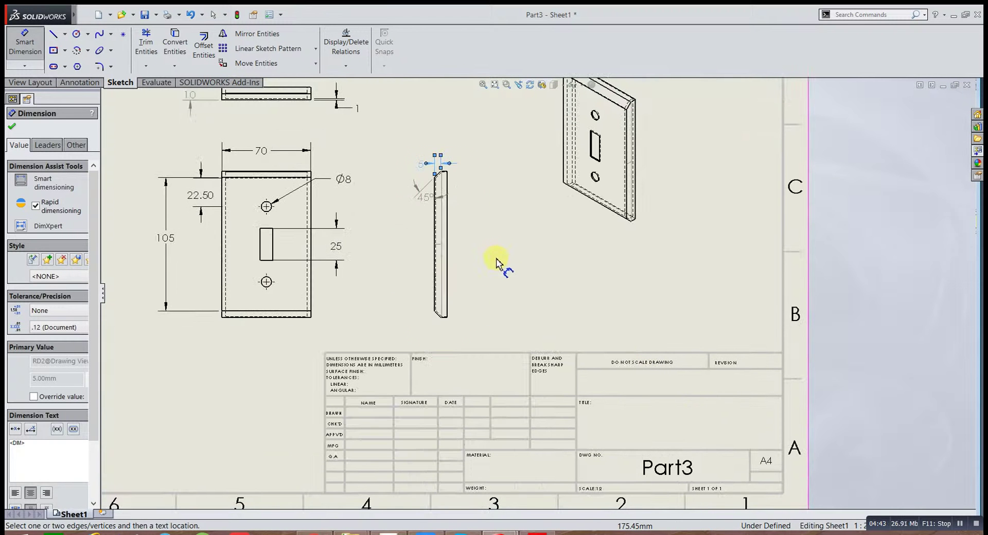
key("Escape")
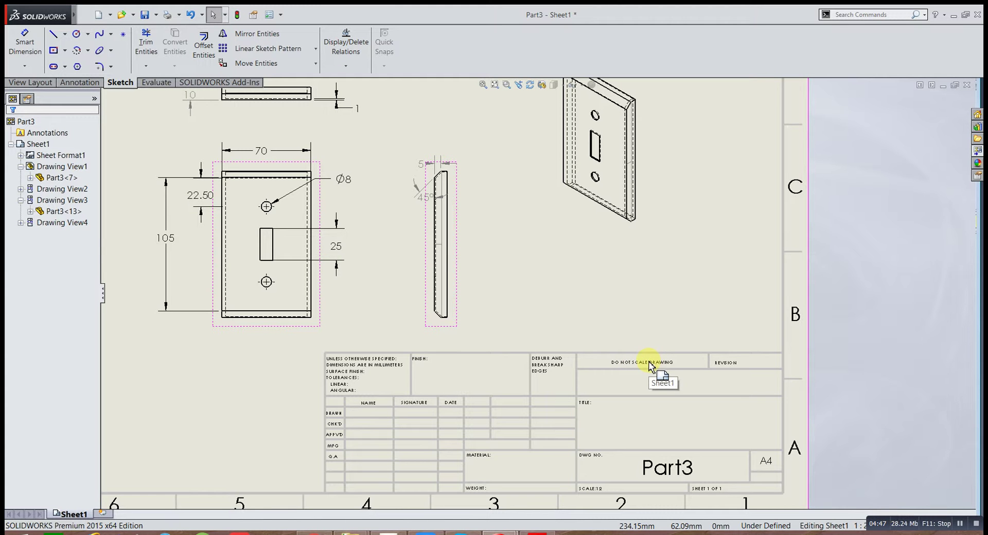
Switch to Edit Sheet Format and select the title block's DO NOT SCALE DRAWING note.
double_click(640, 362)
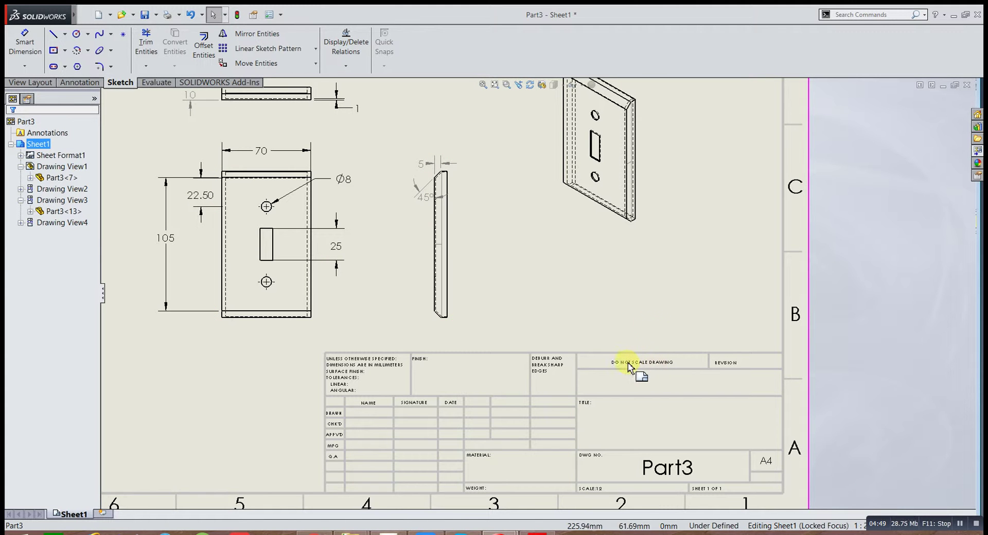
right_click(533, 237)
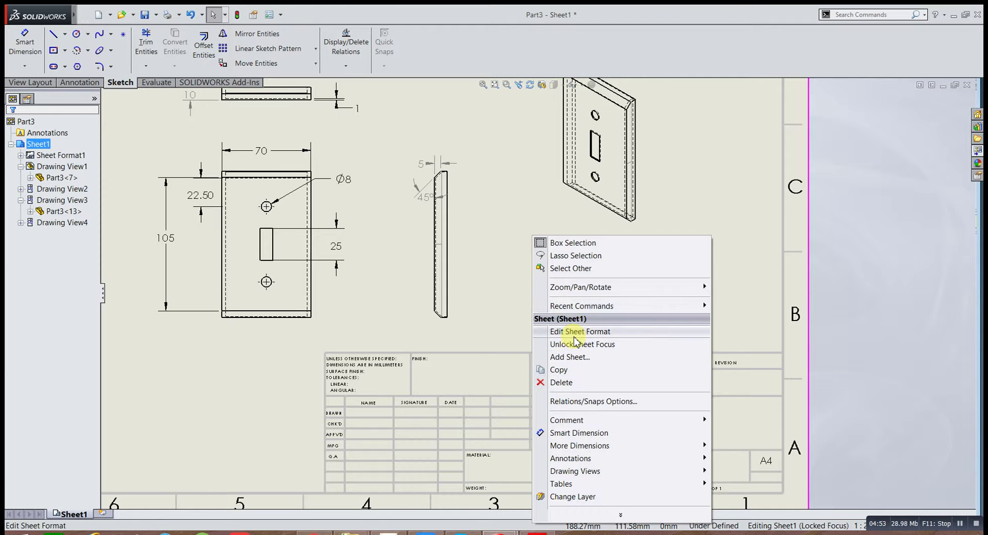
left_click(575, 334)
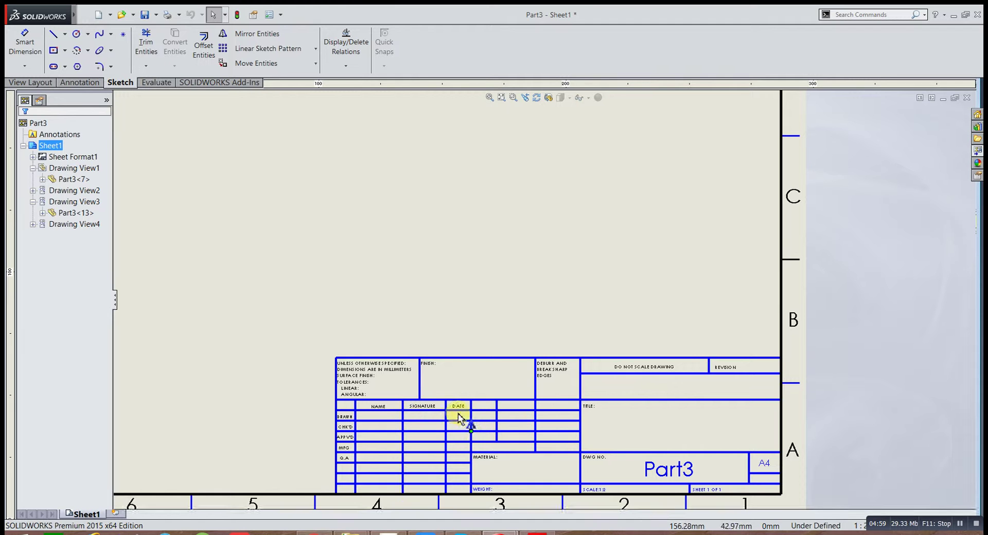
left_click(638, 367)
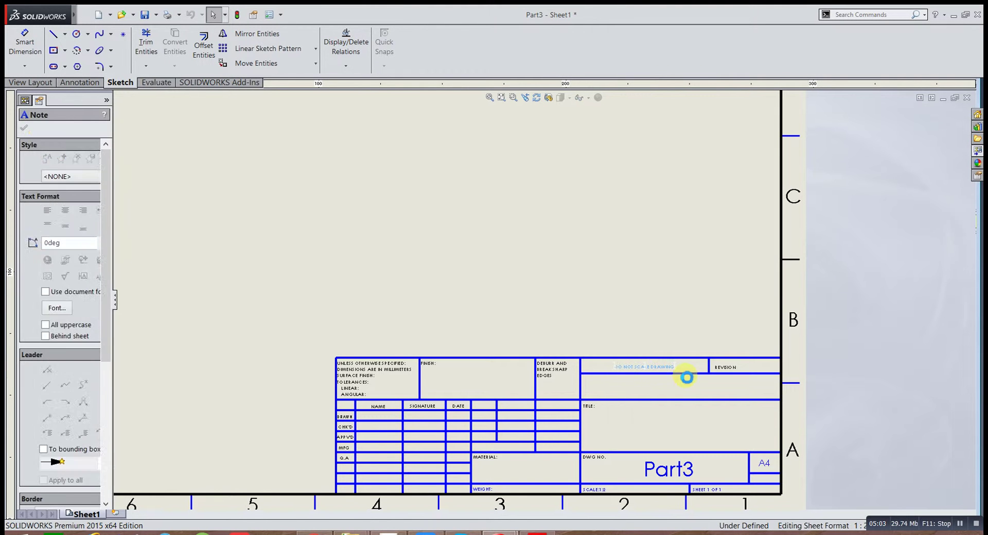
Replace the DO NOT SCALE DRAWING note text with the student ID at font size 16.
double_click(647, 371)
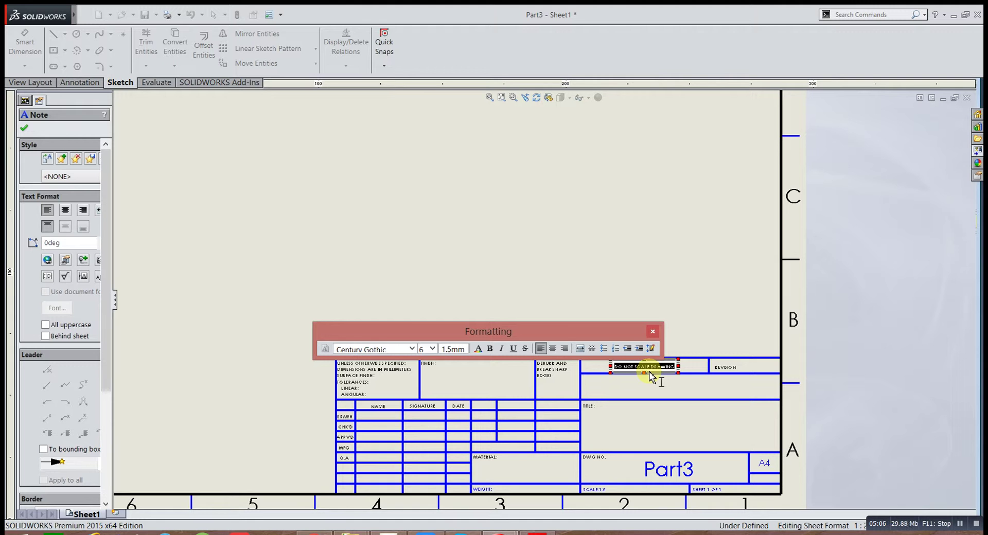
key("Delete")
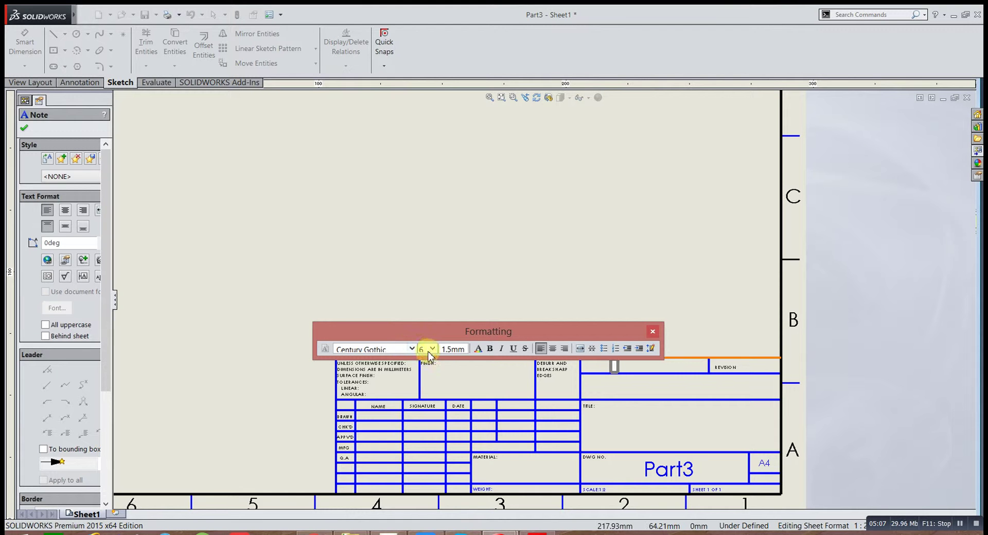
left_click(432, 351)
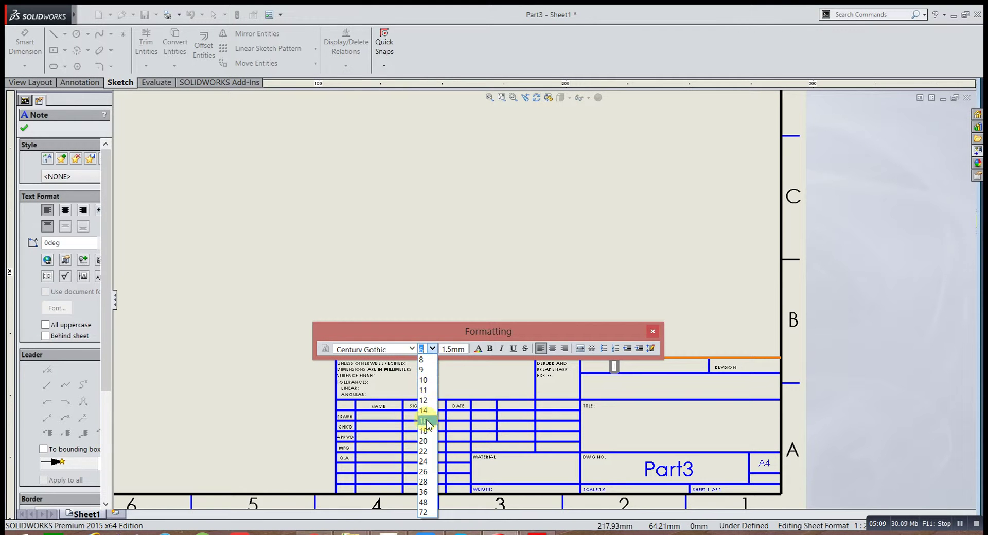
left_click(426, 421)
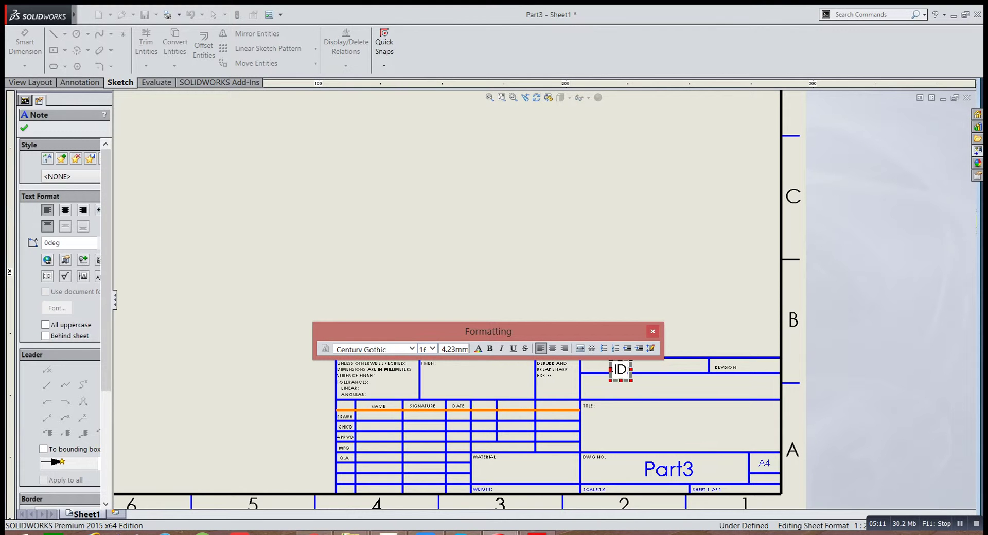
type("ID: 131")
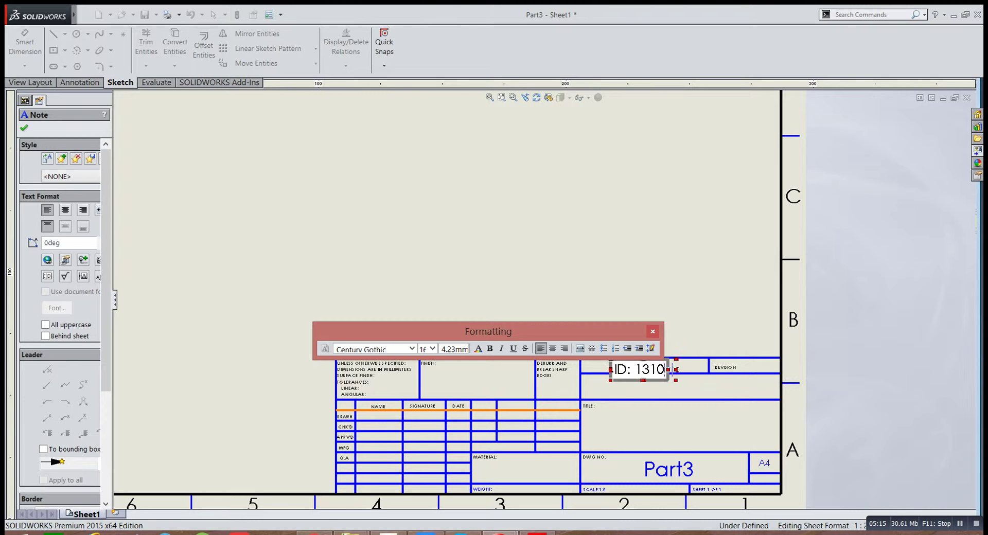
type("095")
Widen and heighten the ID note box, then close the formatting toolbar.
scroll(592, 381, "down", 2)
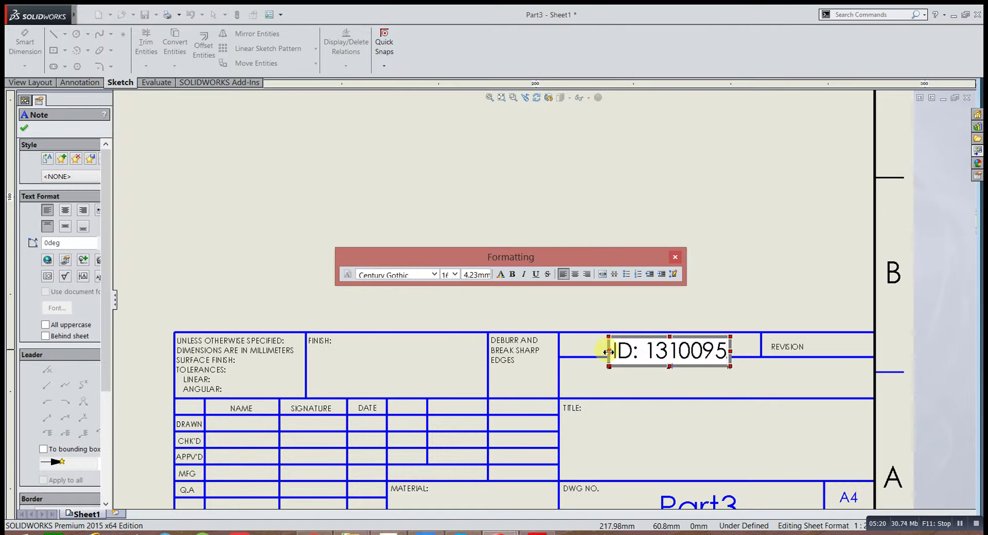
left_click_drag(607, 352, 588, 352)
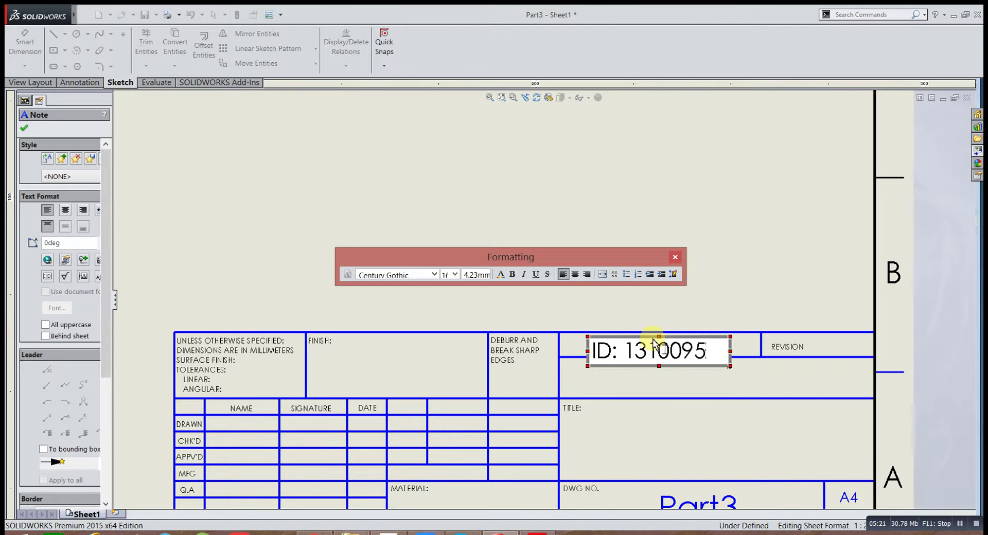
left_click_drag(660, 337, 660, 355)
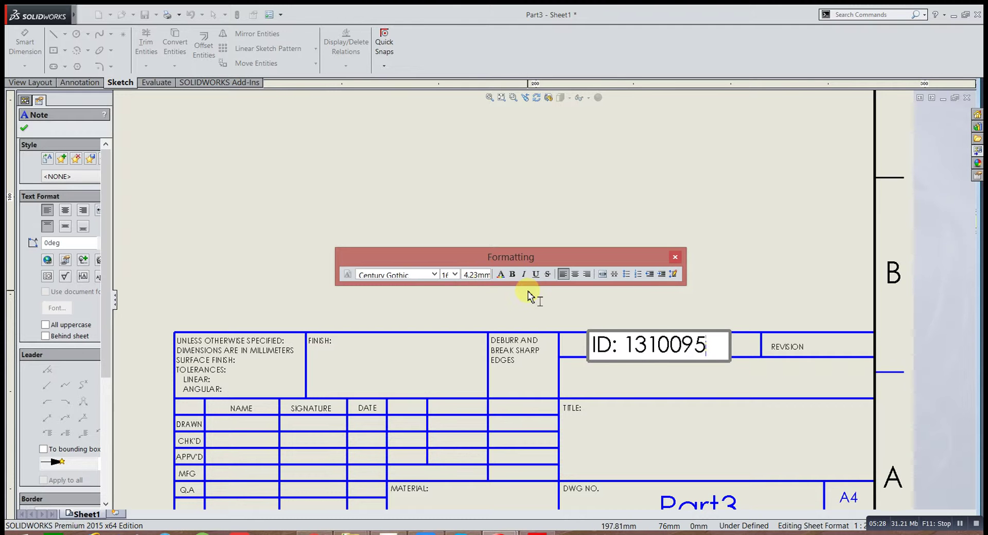
left_click(675, 259)
key("Escape")
Return from sheet-format editing to the sheet and zoom to fit all four views.
key("f")
scroll(435, 223, "down", 1)
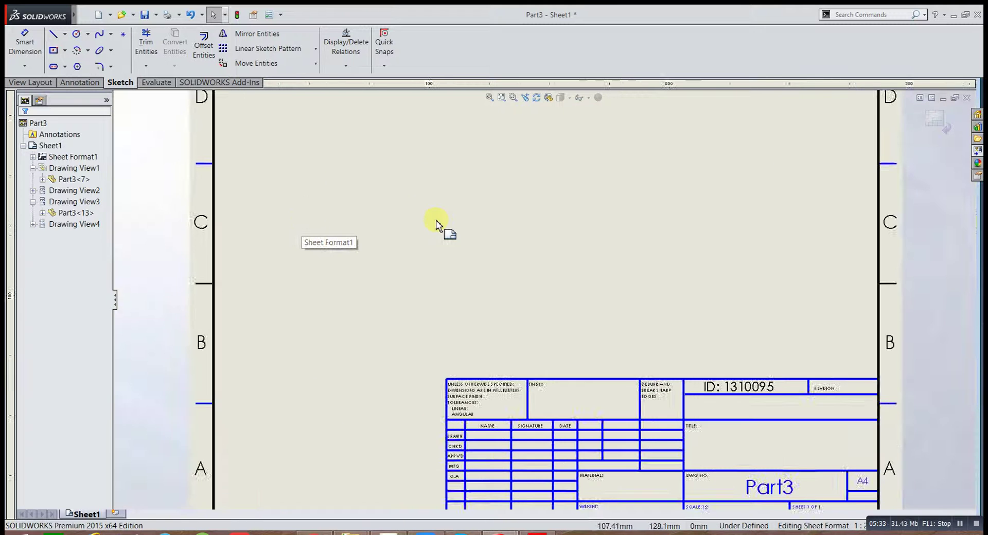
right_click(754, 272)
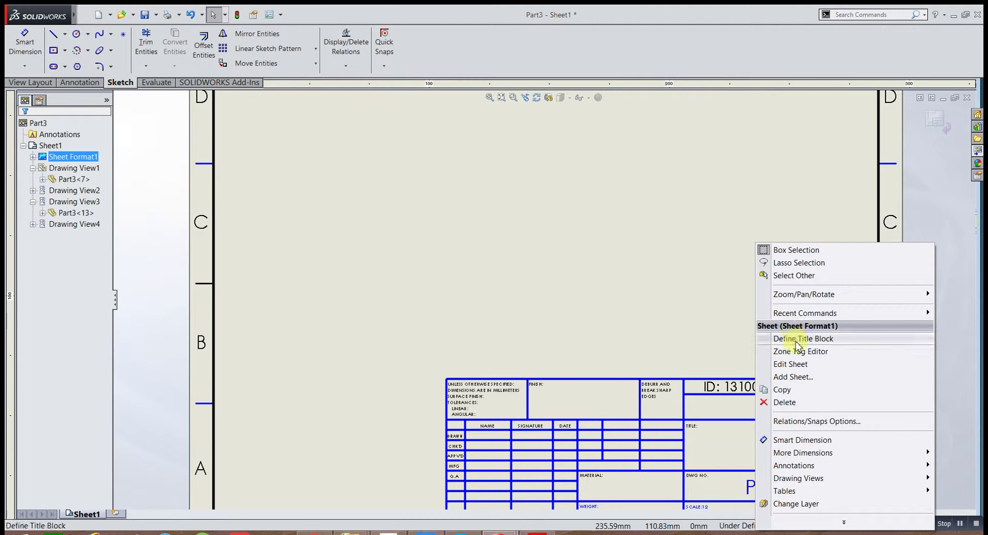
left_click(792, 364)
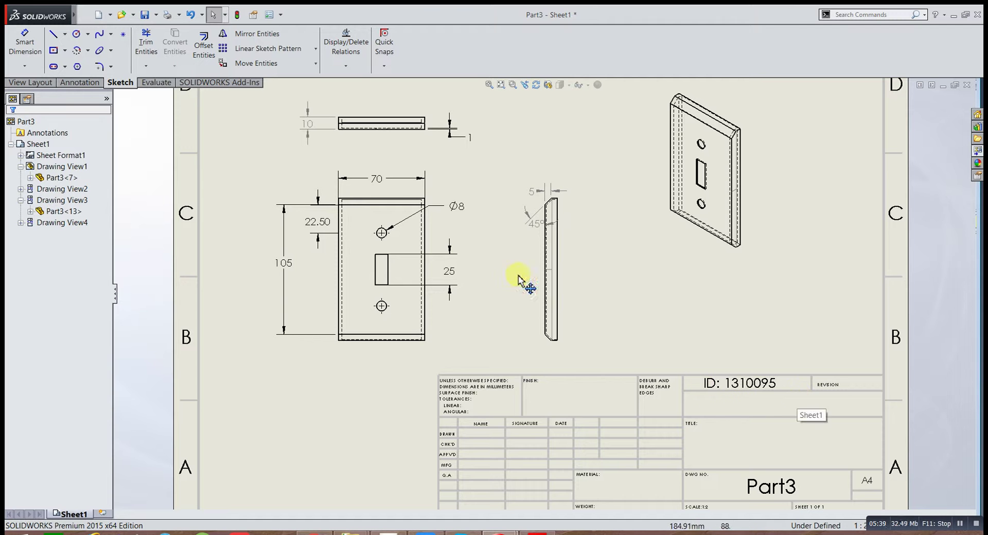
key("f")
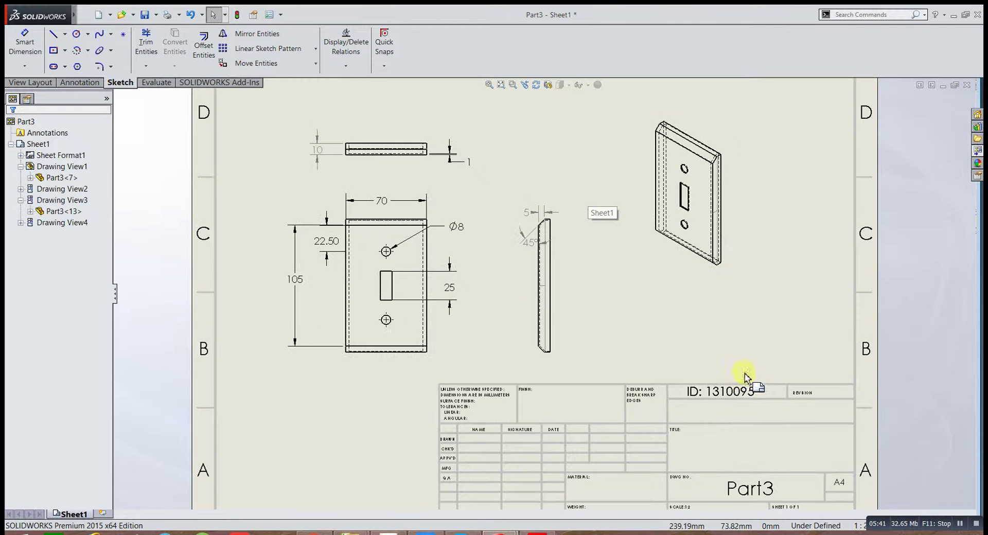
left_click(86, 15)
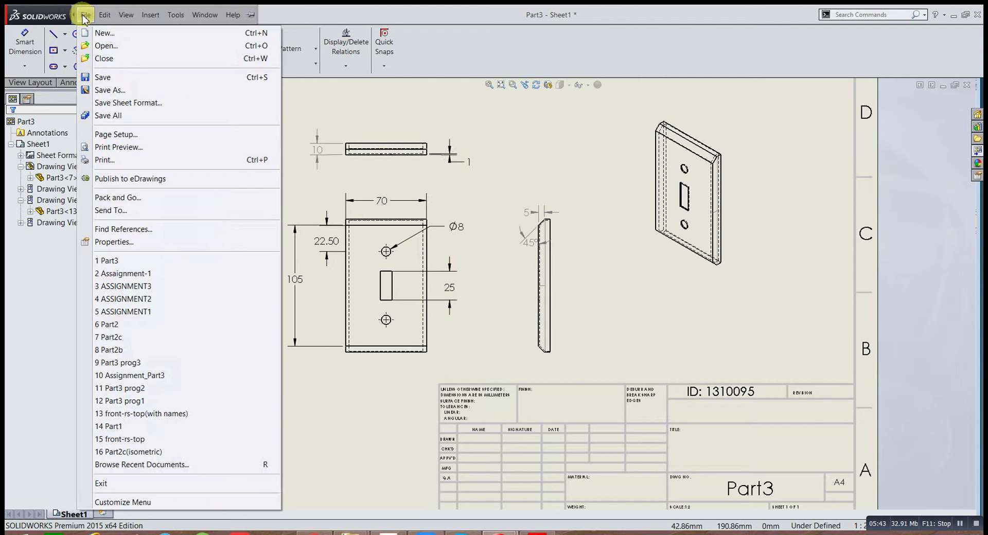
Save the drawing as Part3 in Adobe Portable Document Format (*.pdf).
left_click(120, 91)
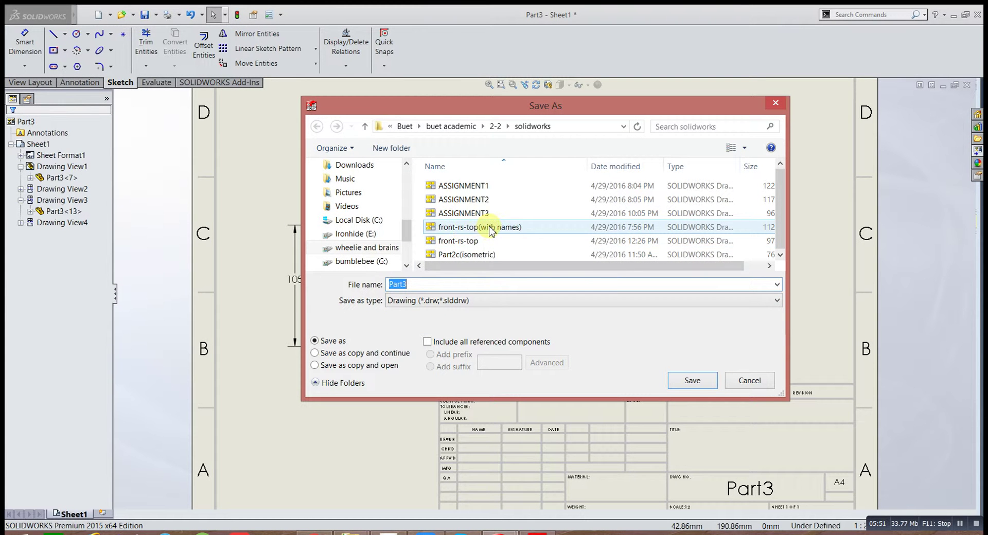
left_click(434, 303)
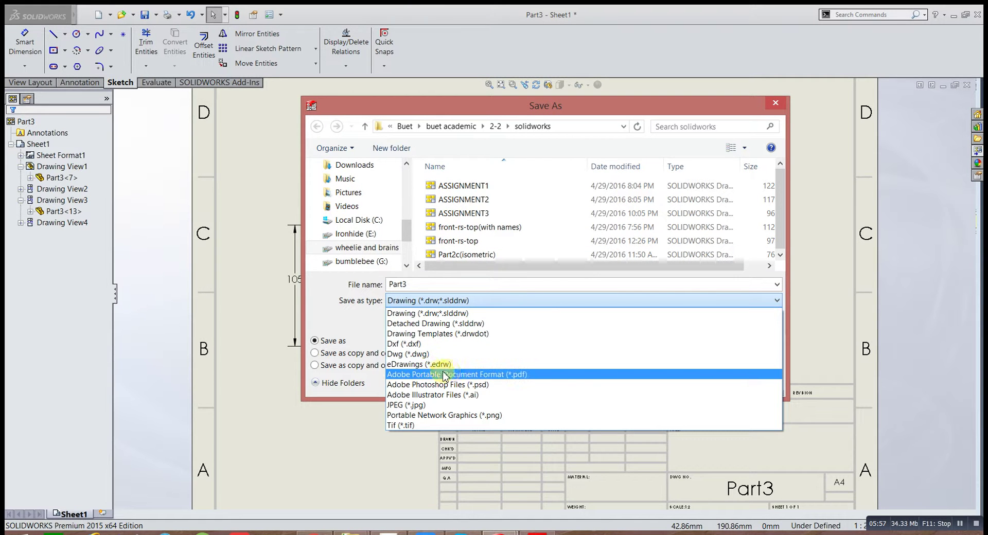
left_click(517, 375)
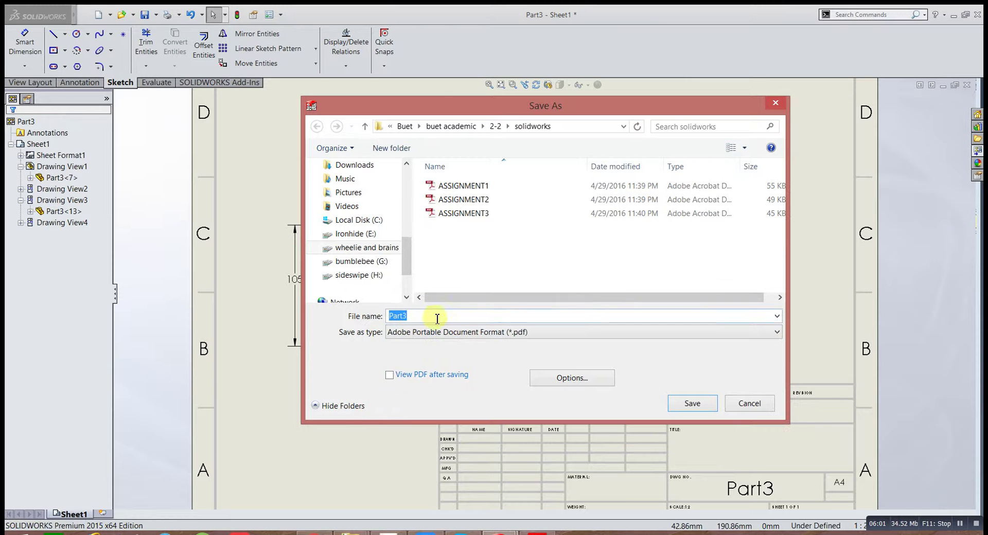
left_click(675, 408)
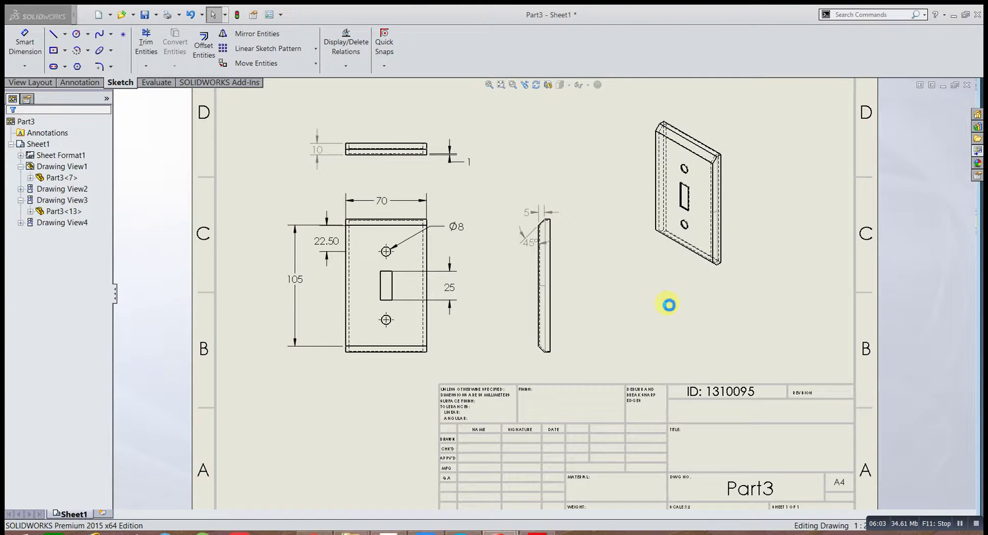
Minimize SOLIDWORKS and open Part3.pdf from the solidworks folder.
left_click(952, 15)
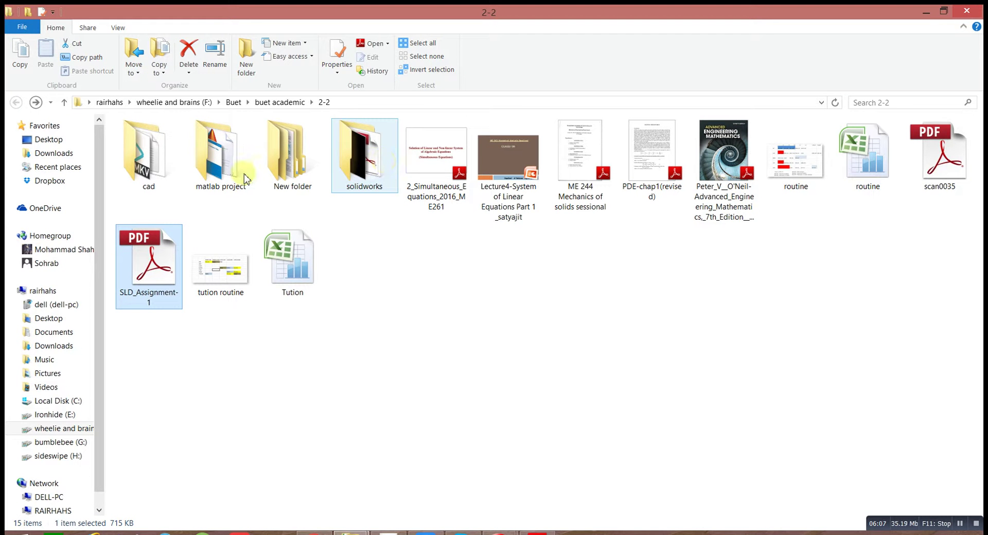
double_click(337, 160)
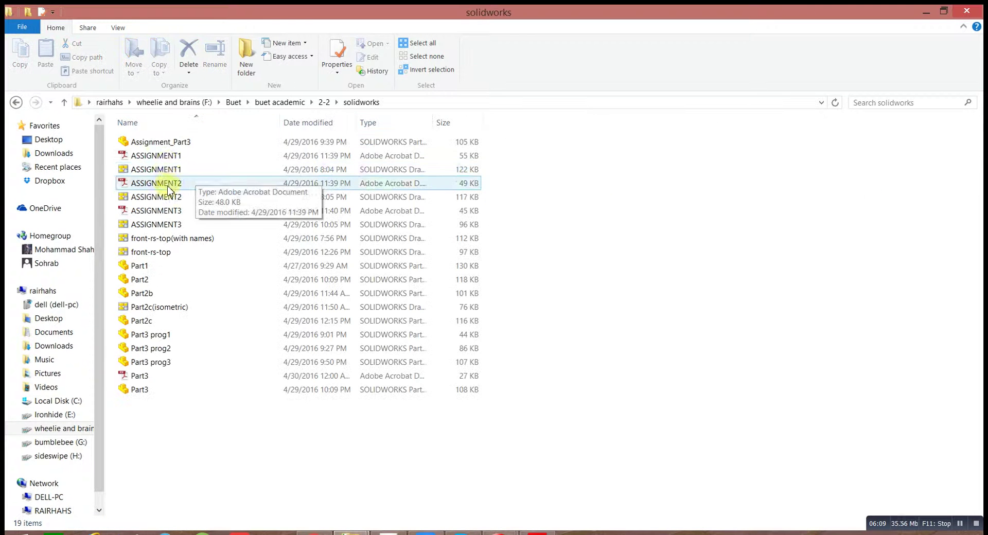
double_click(164, 377)
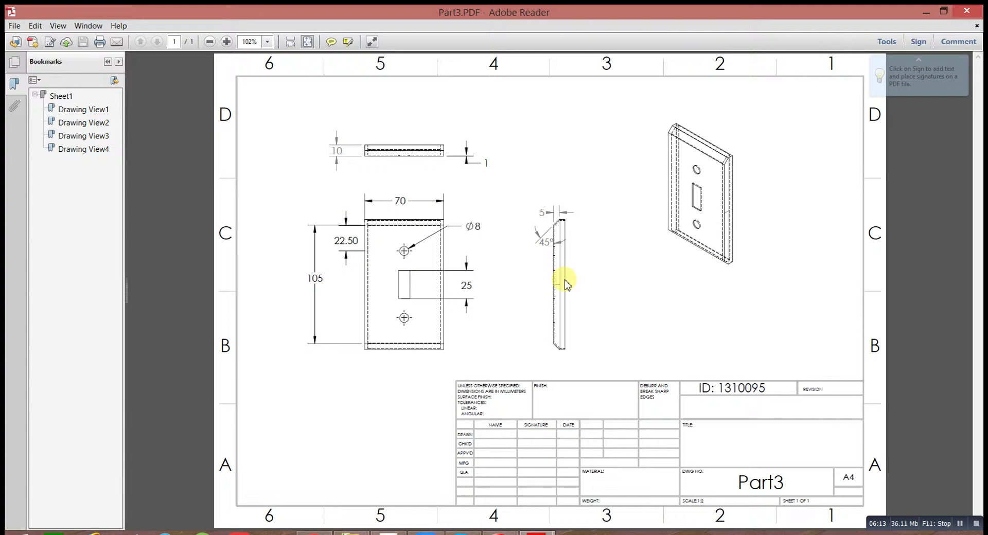
Close Adobe Reader and minimize the solidworks folder window.
left_click(969, 12)
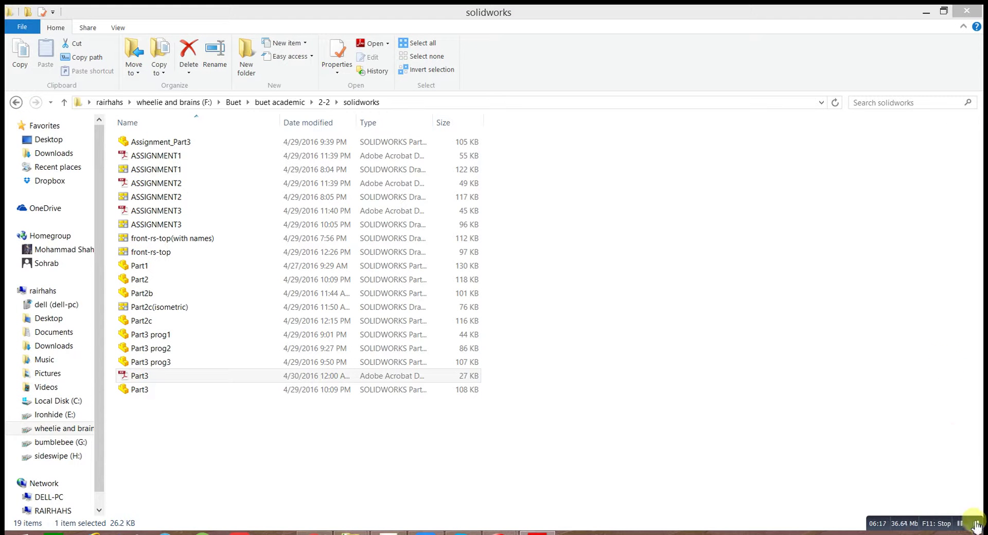
left_click(928, 12)
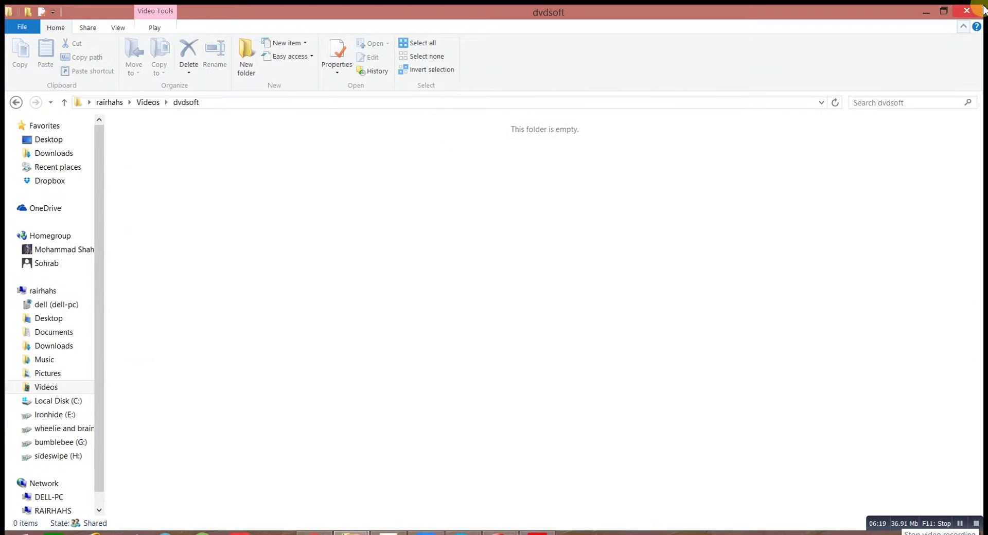